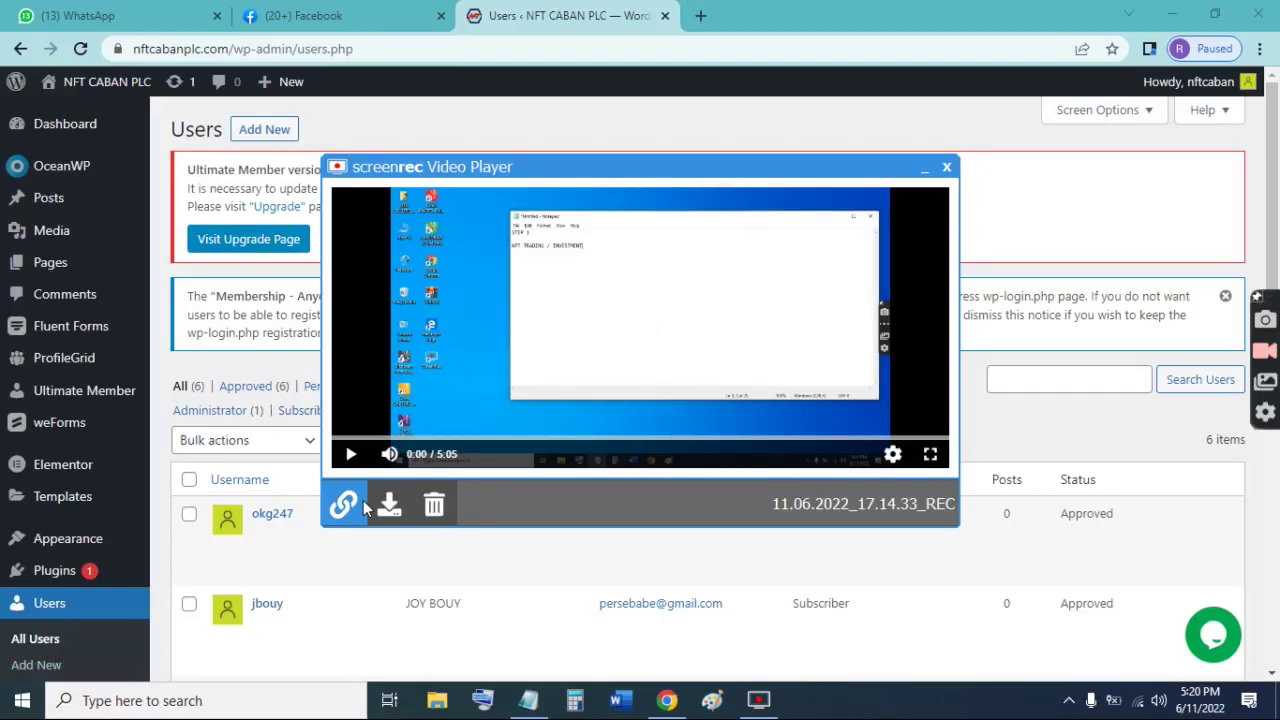
Step: Download the Screenrec recording as an MP4 into Videos, keeping the default file name
left_click(390, 505)
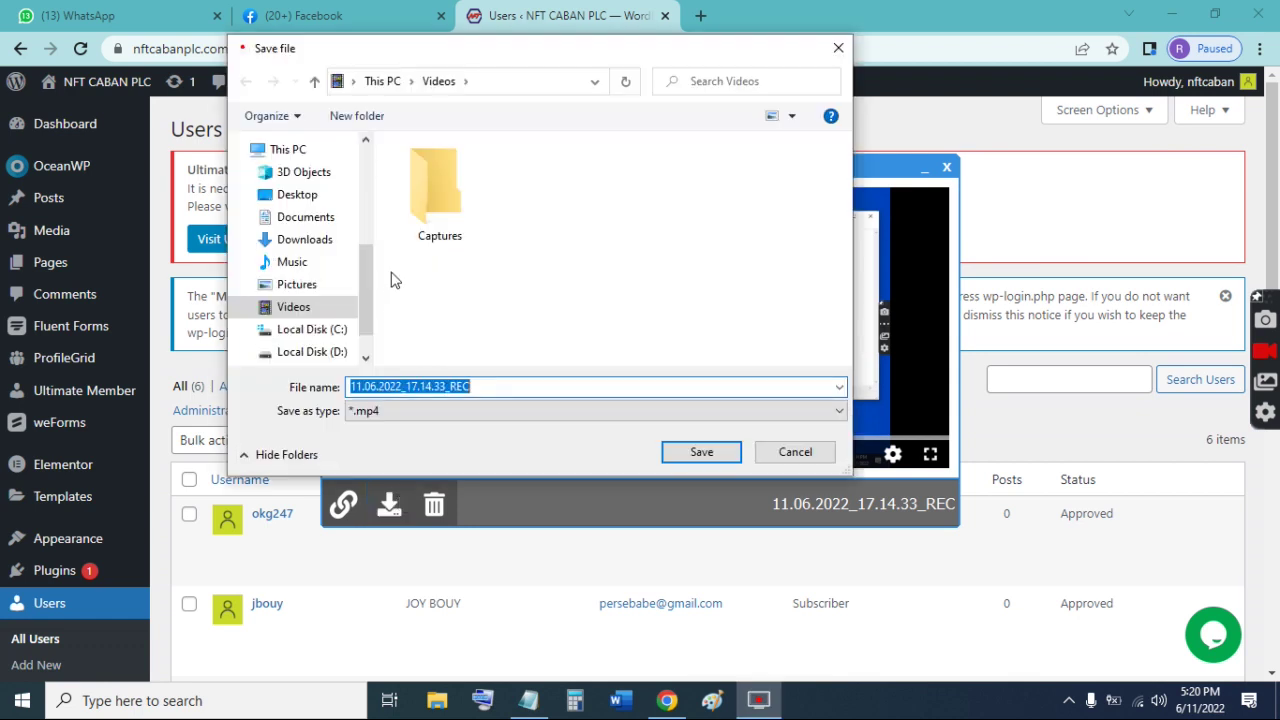
left_click(701, 452)
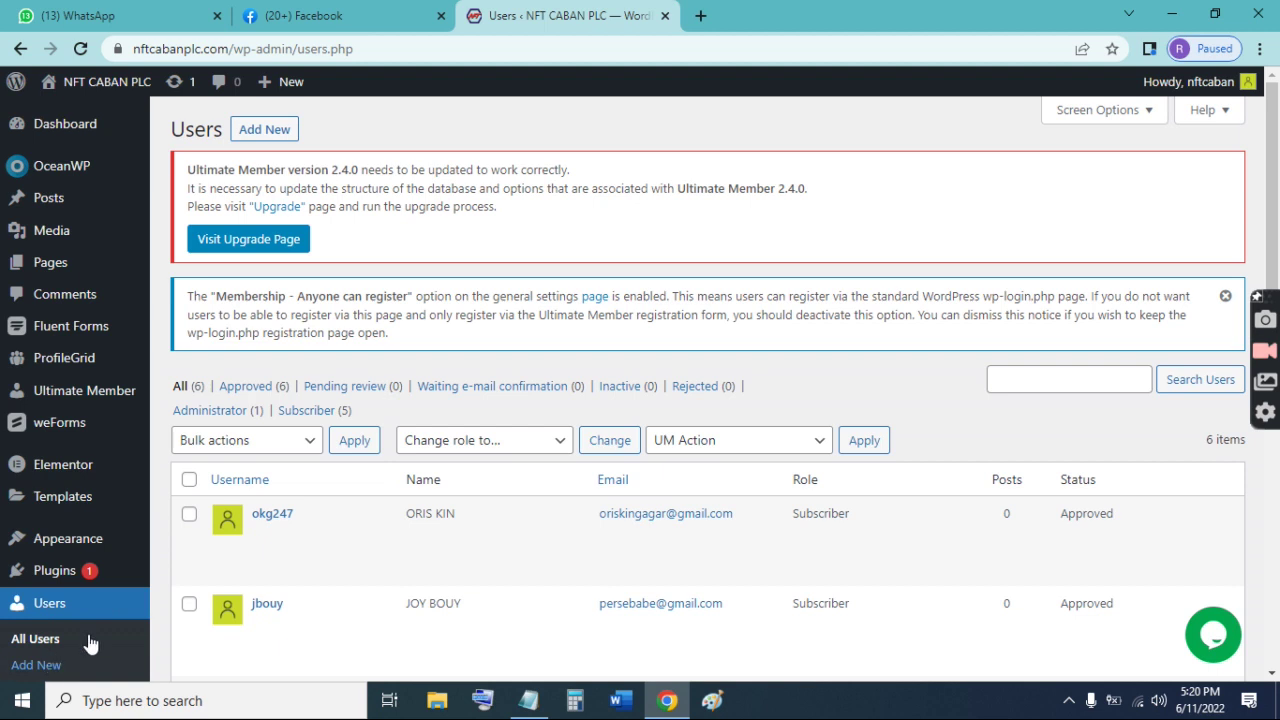
mouse_move(290, 516)
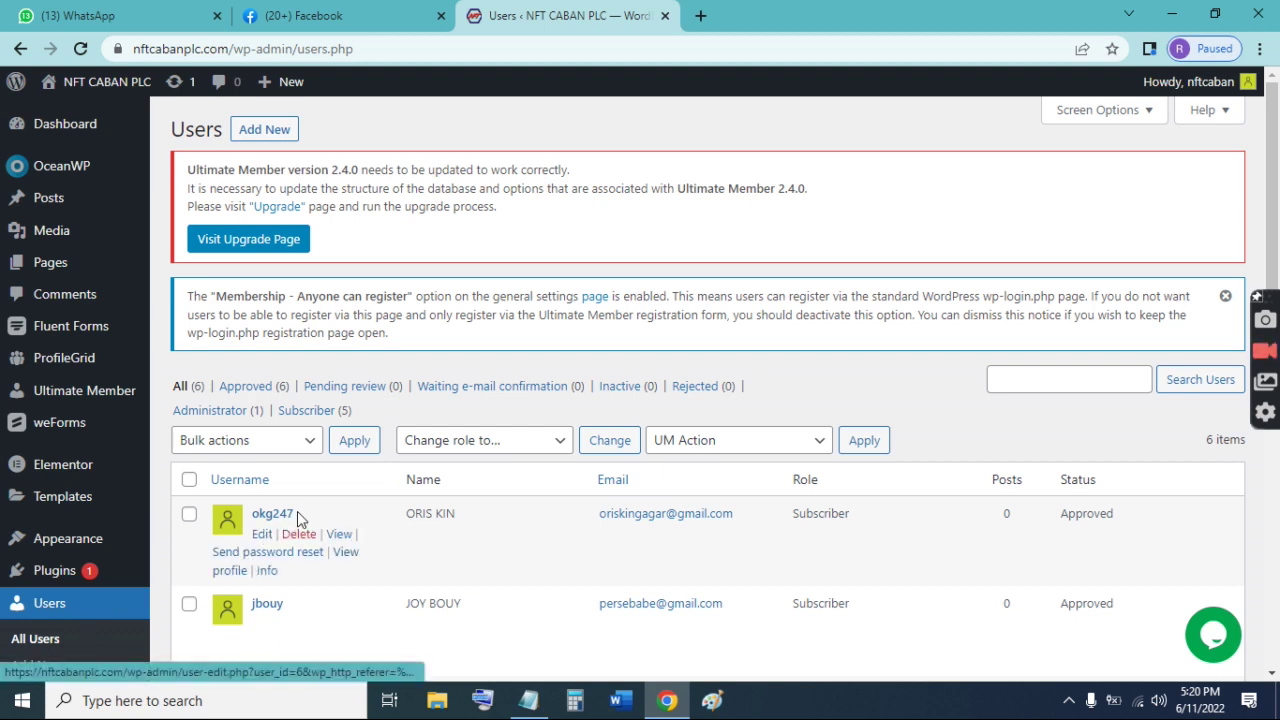
left_click_drag(294, 514, 250, 520)
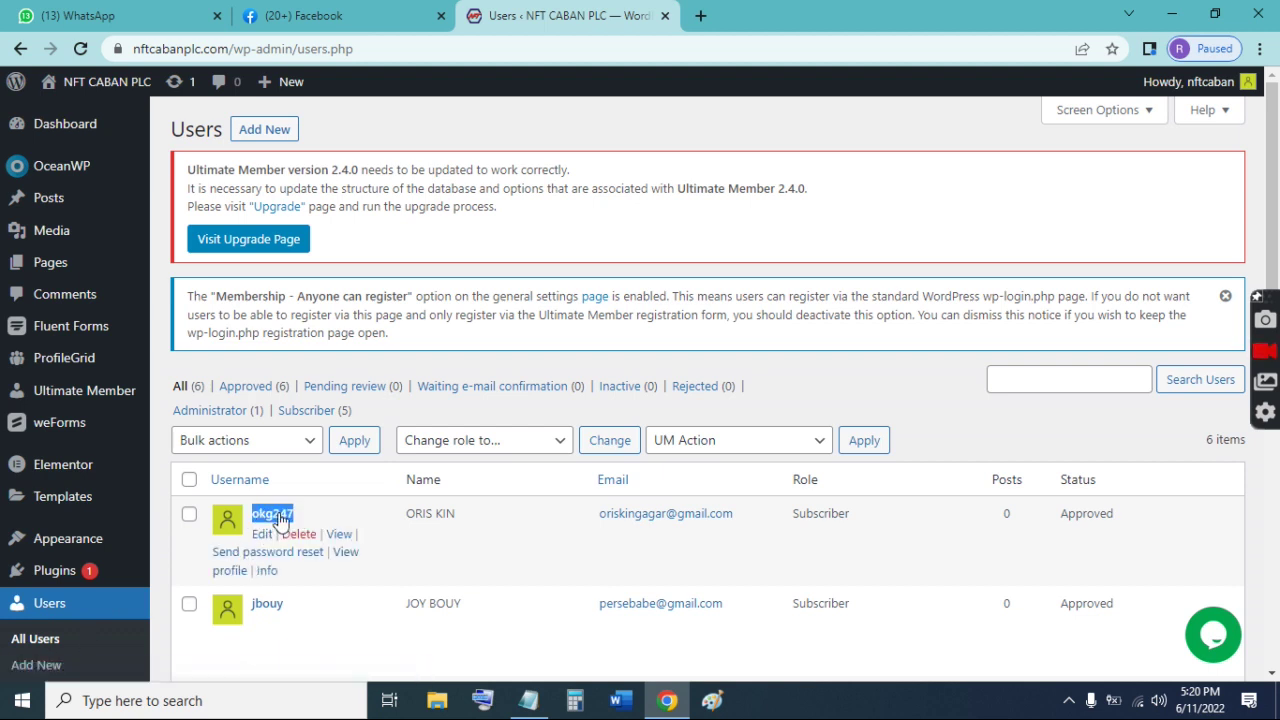
right_click(278, 513)
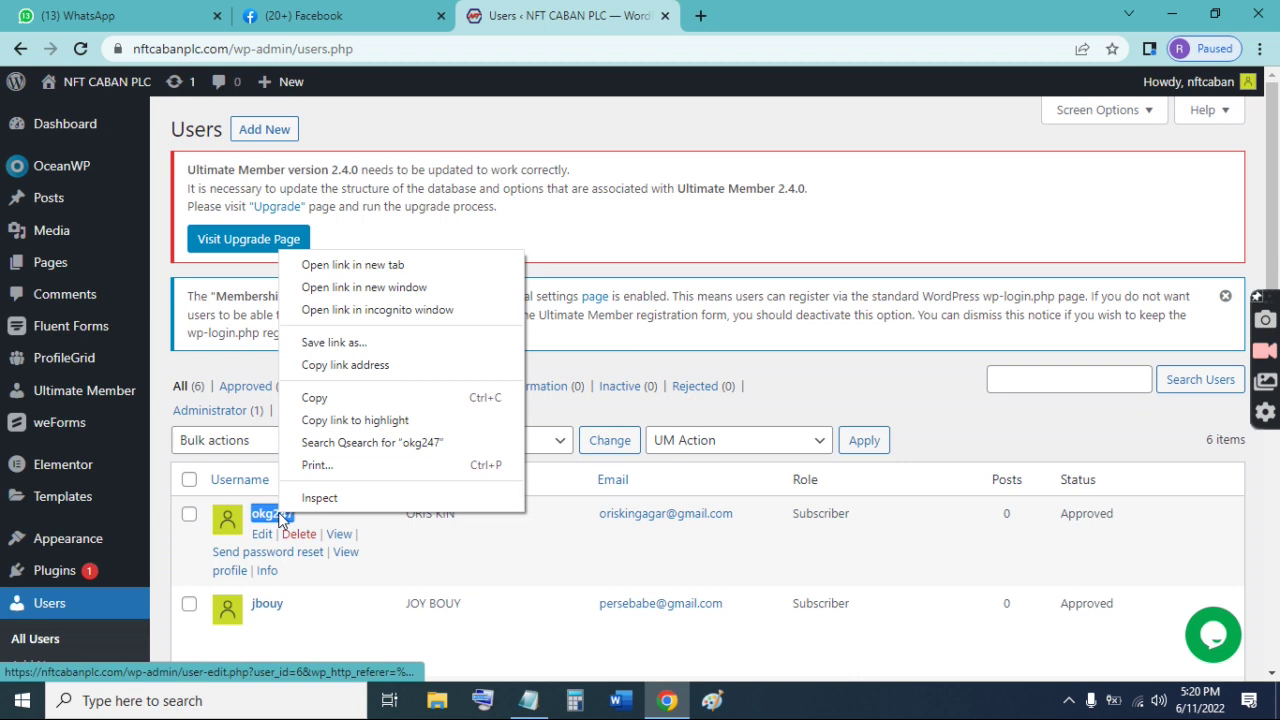
left_click(322, 400)
mouse_move(48, 198)
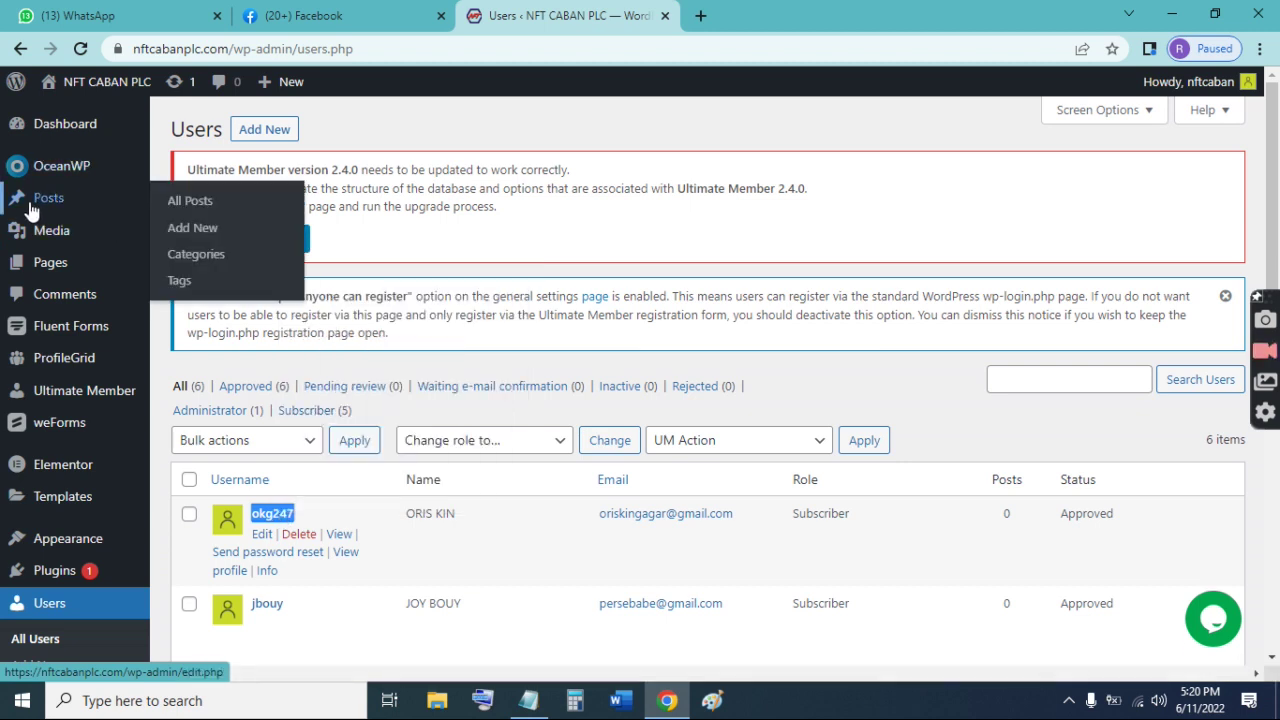
left_click(190, 231)
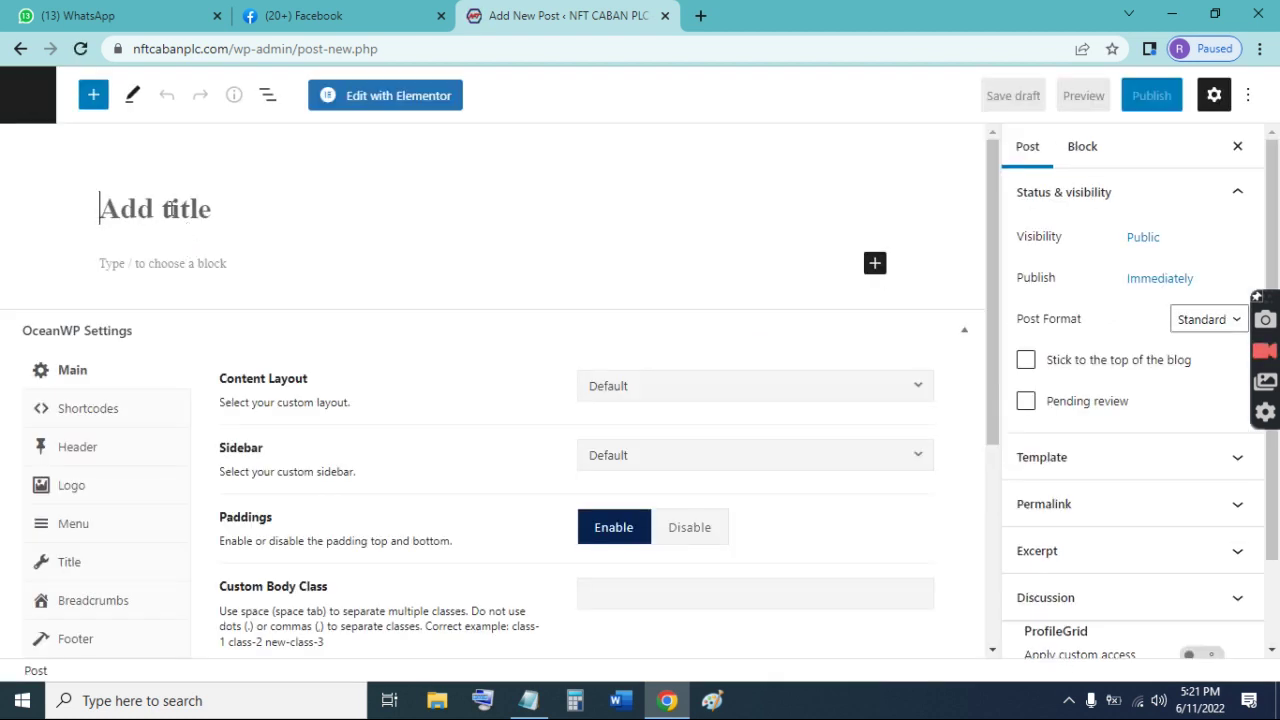
type("okg247 ")
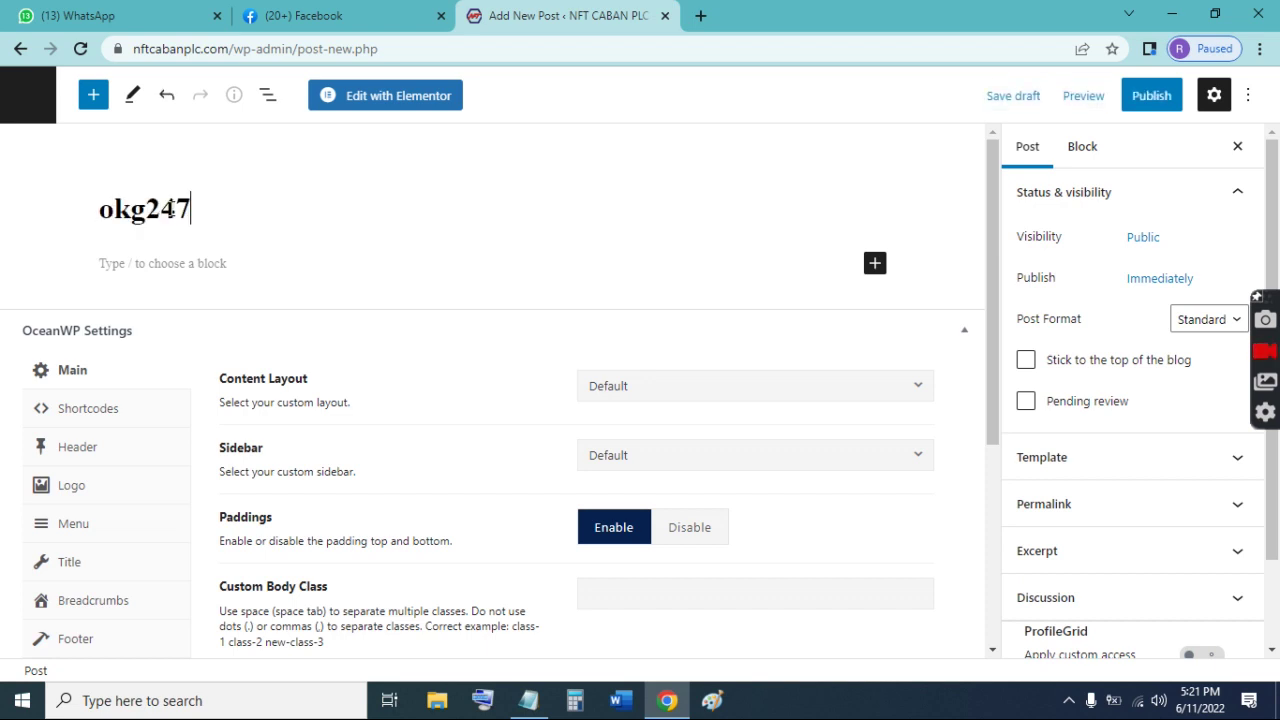
type("NFT ")
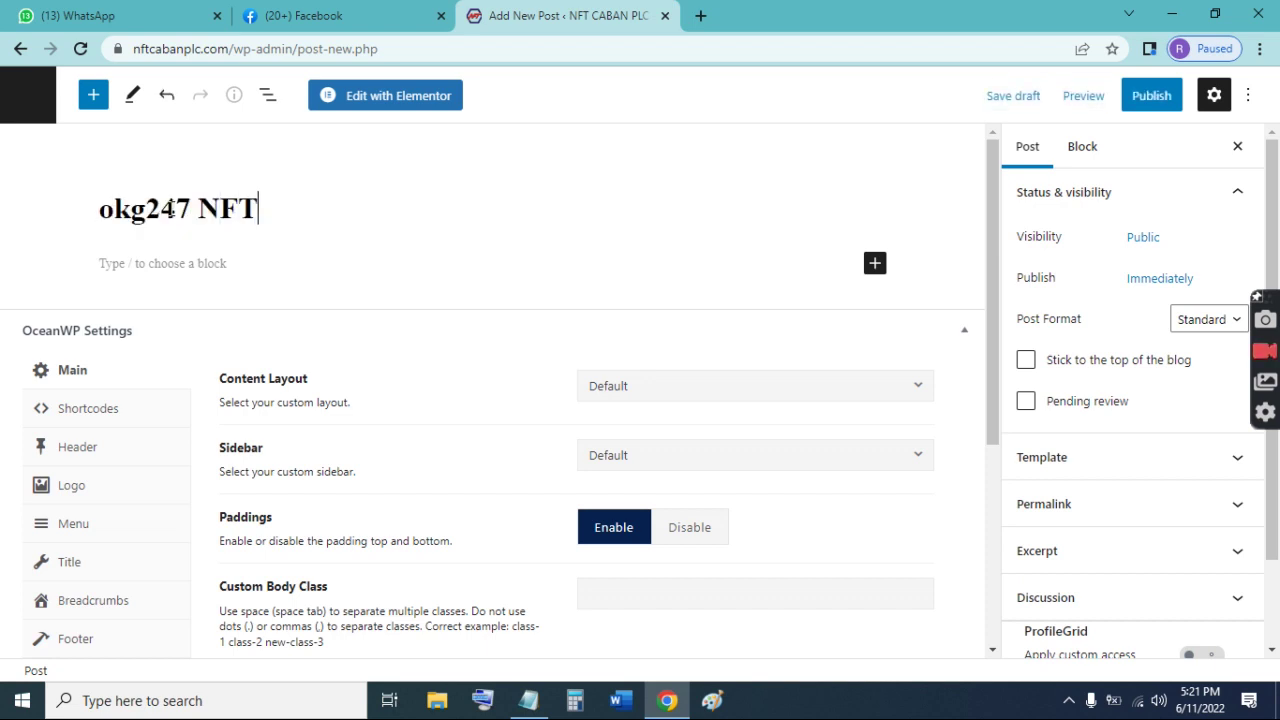
type("Accou")
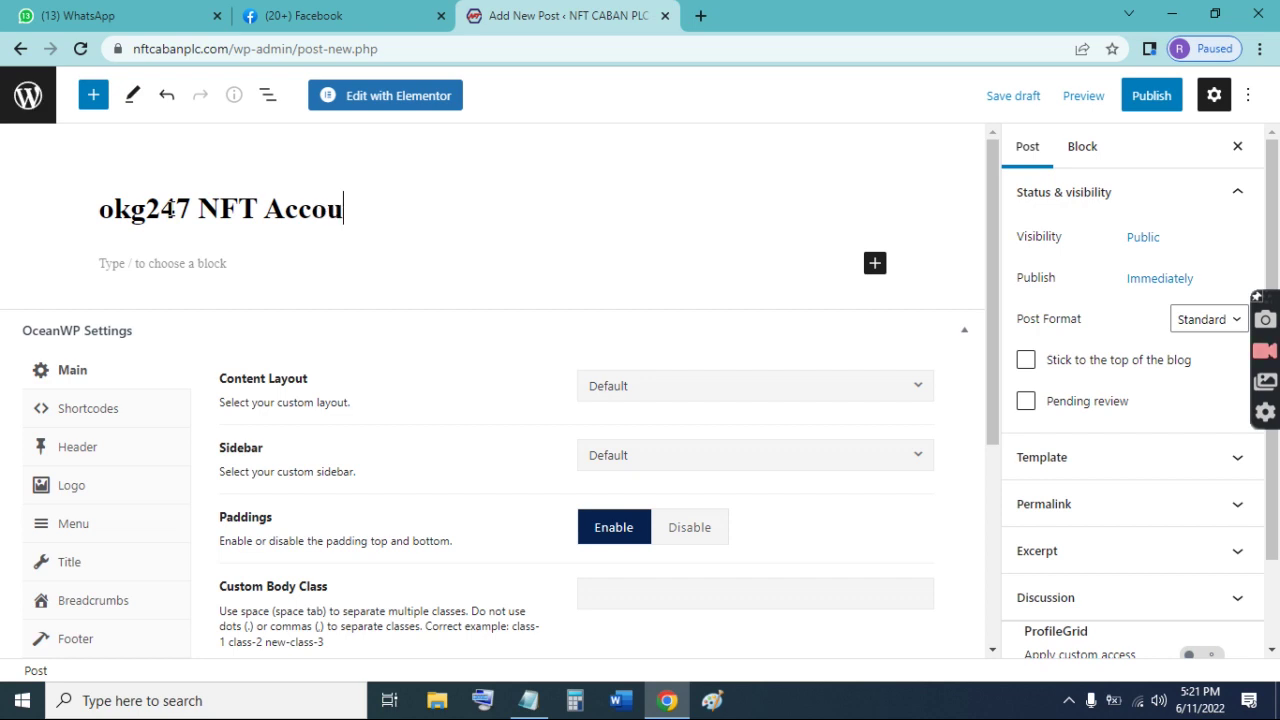
type("nt")
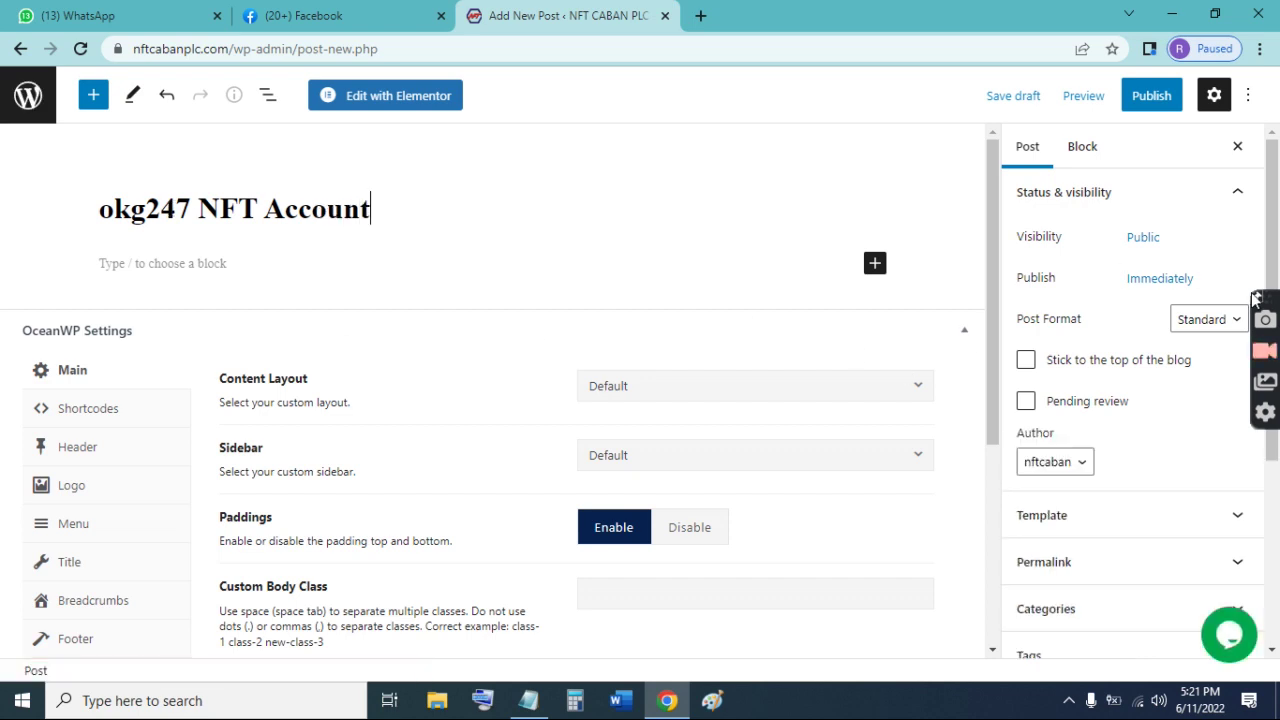
Step: Publish 'okg247 NFT Account' from the pre-publish panel, copy its URL, and launch Elementor
left_click(1151, 95)
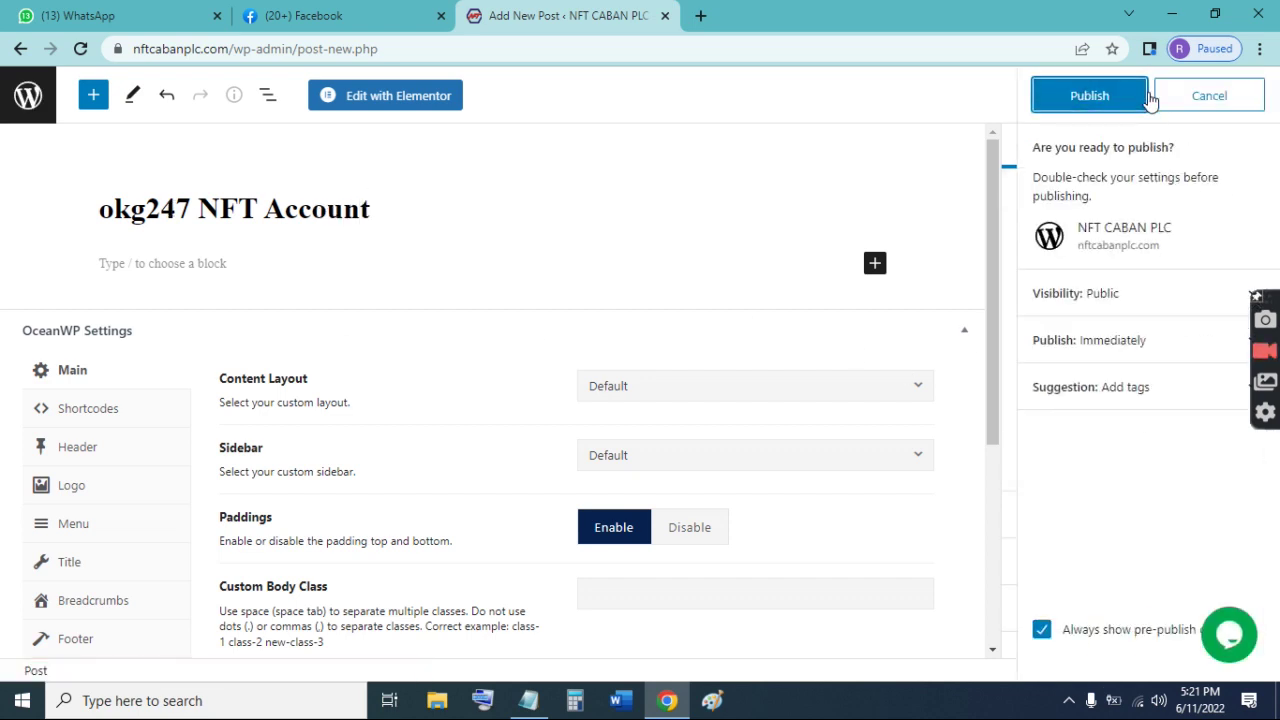
left_click(1085, 97)
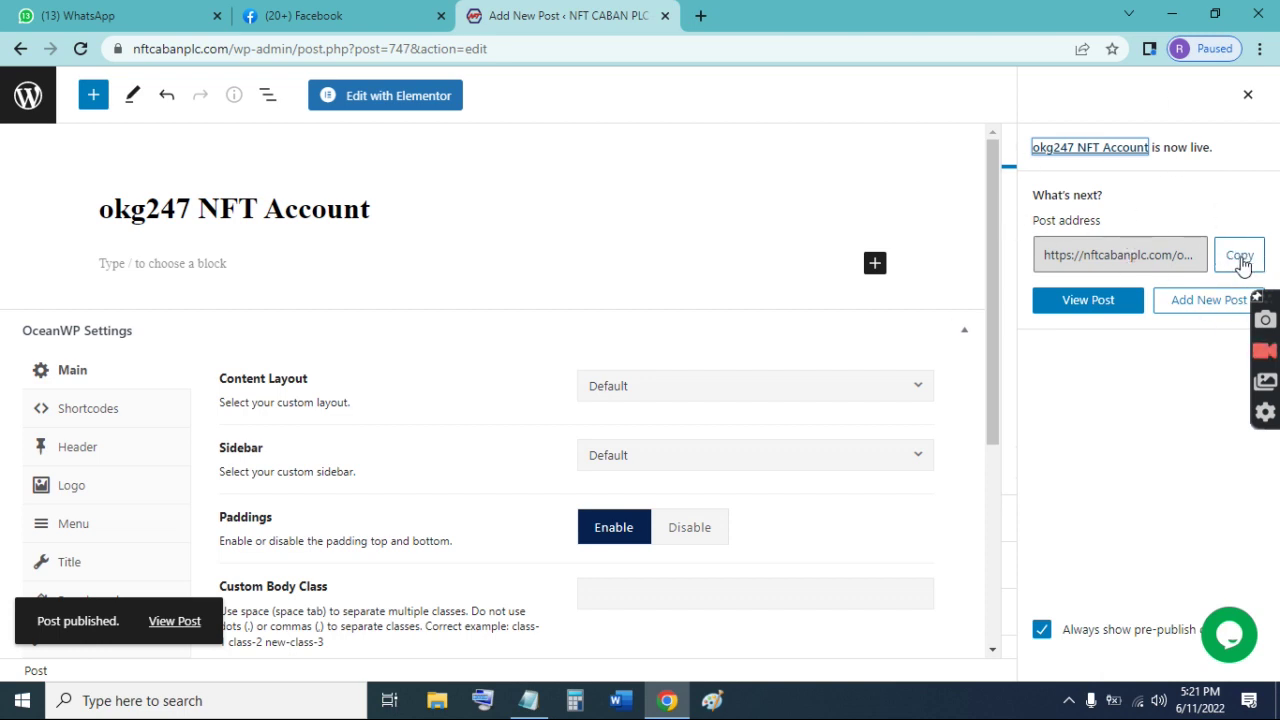
left_click(1240, 258)
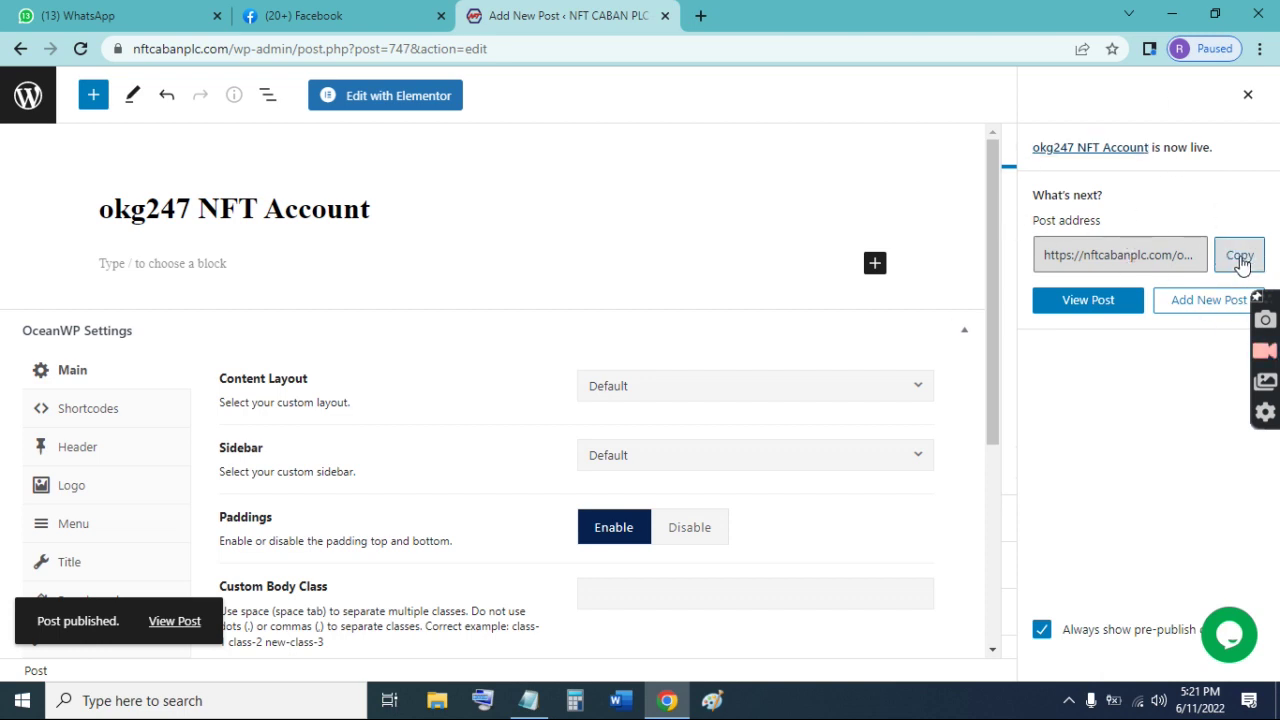
left_click(381, 100)
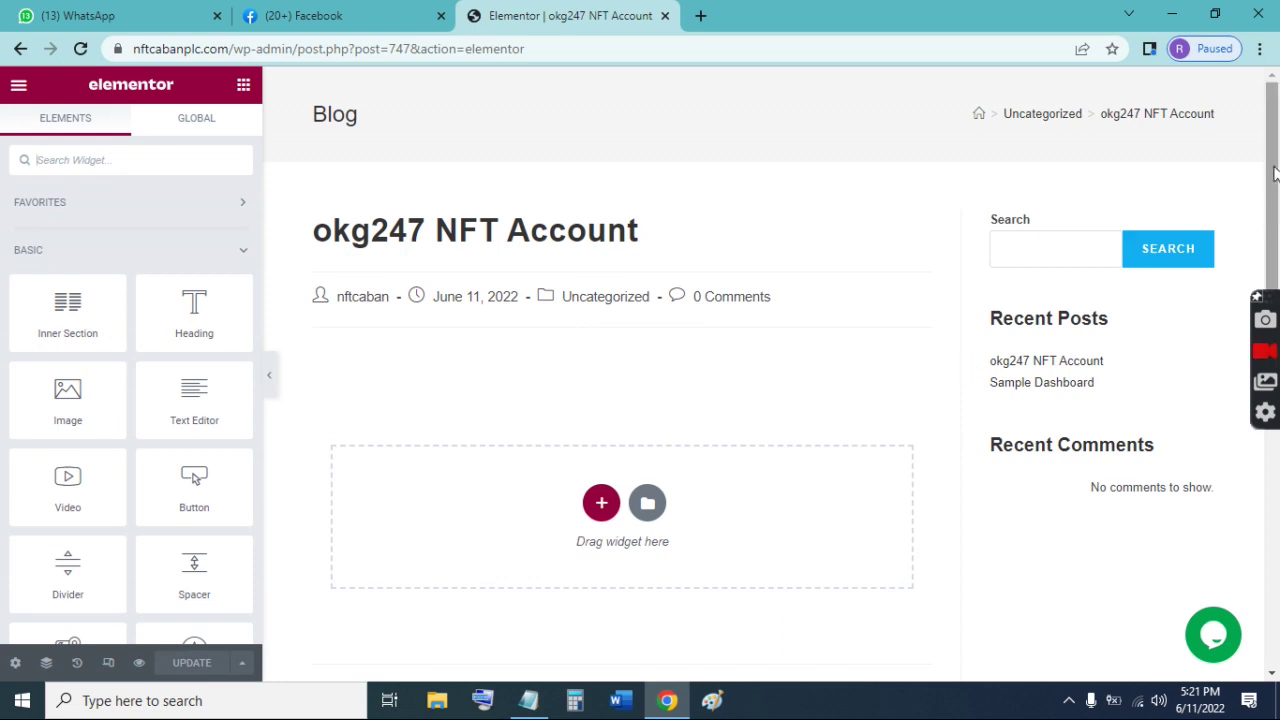
Step: Insert the 'Investment / Trading Dashboard' template from My Templates and apply its page settings
scroll(1268, 250, "down", 2)
left_click_drag(1270, 257, 1270, 317)
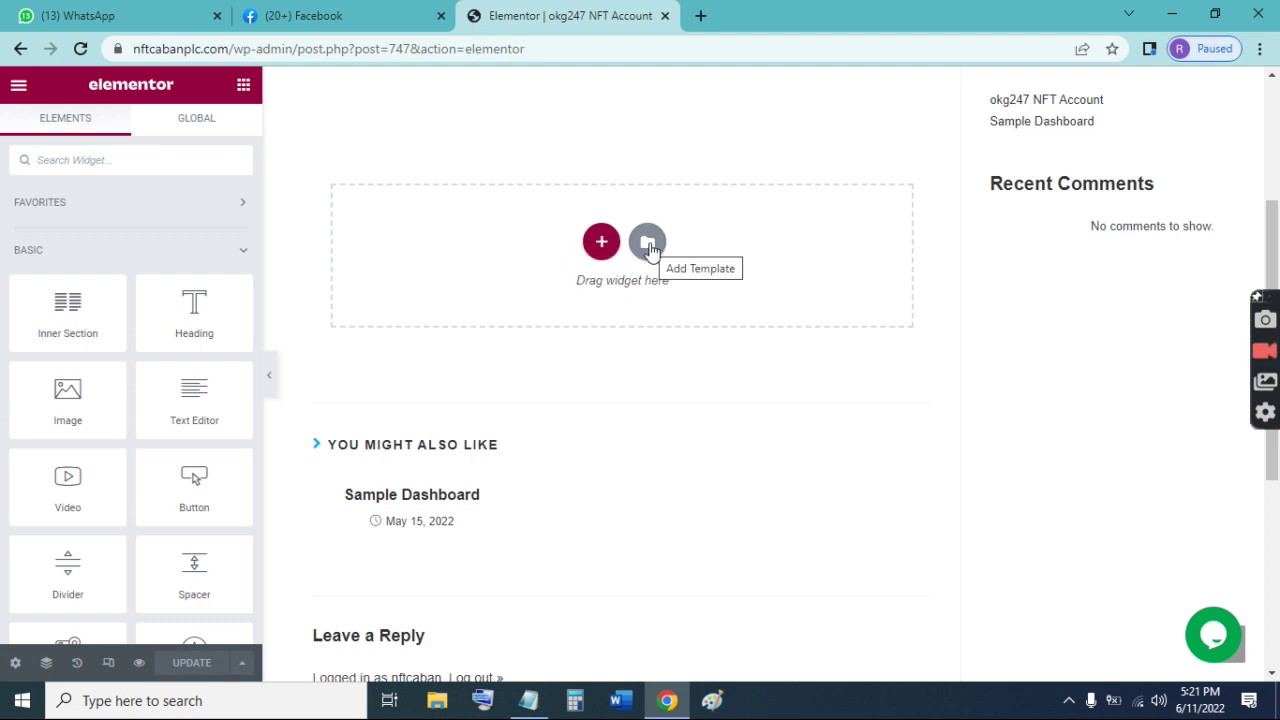
left_click(648, 243)
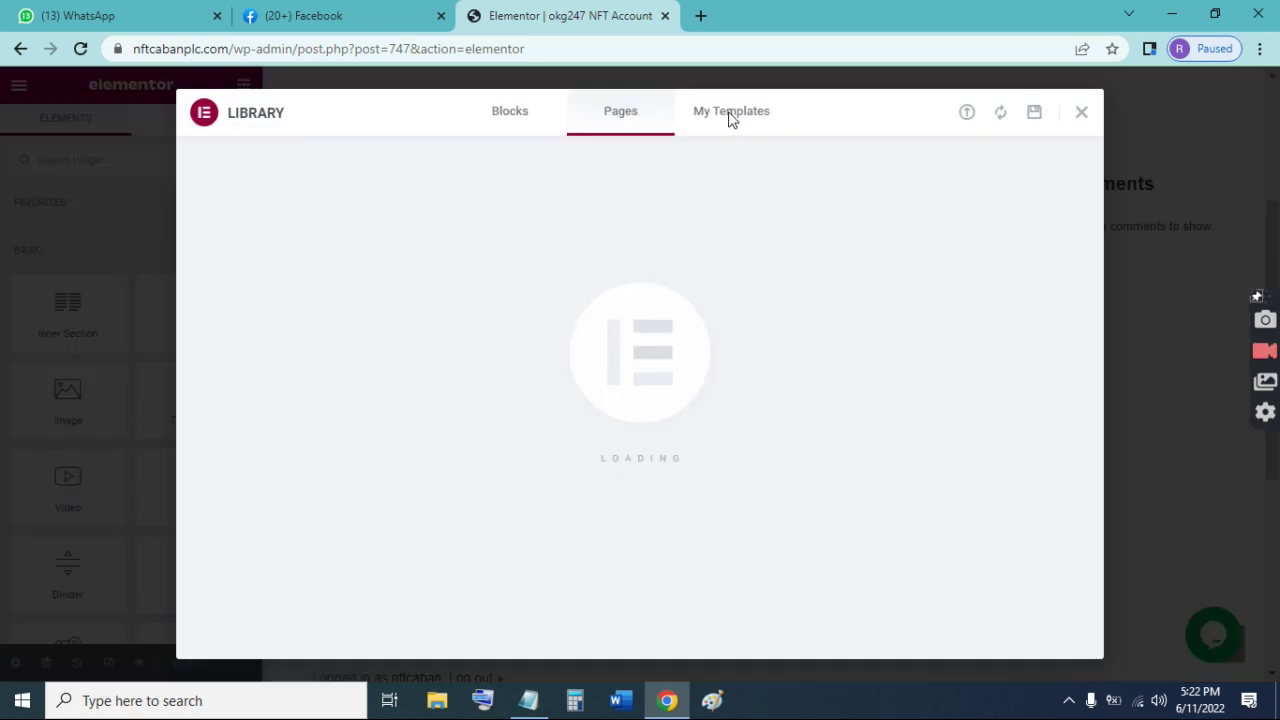
left_click(731, 116)
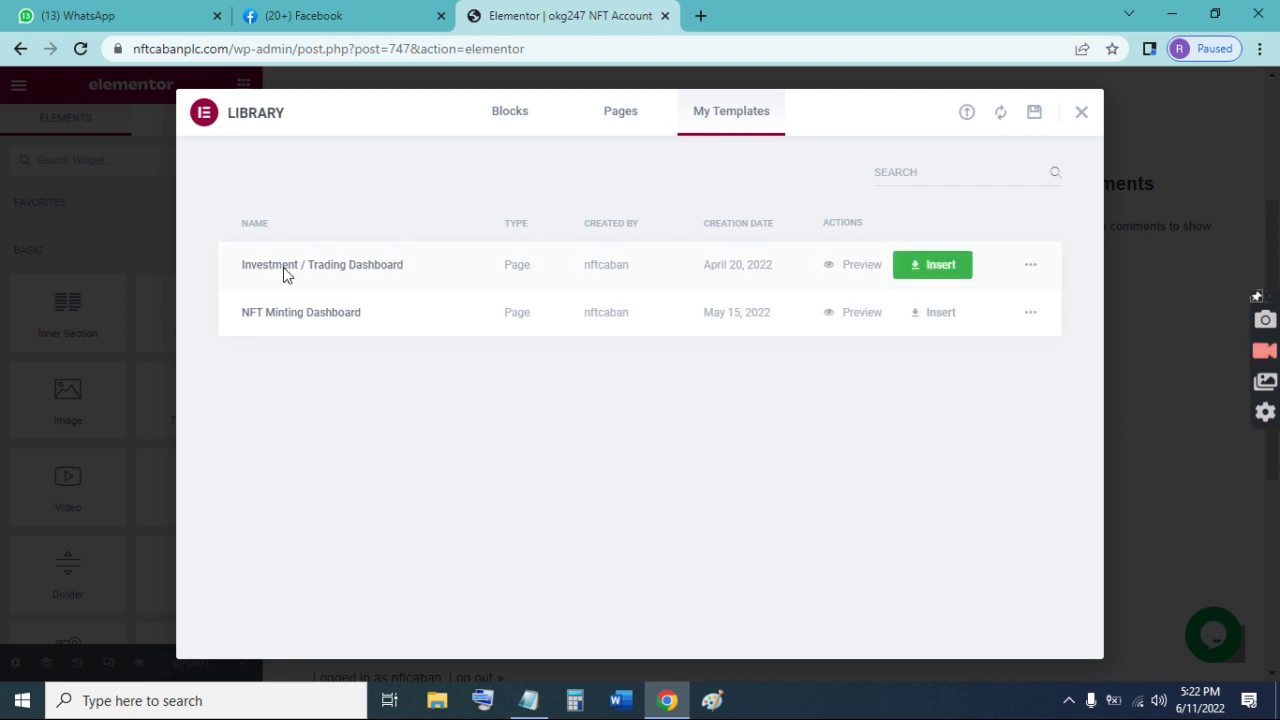
left_click(939, 268)
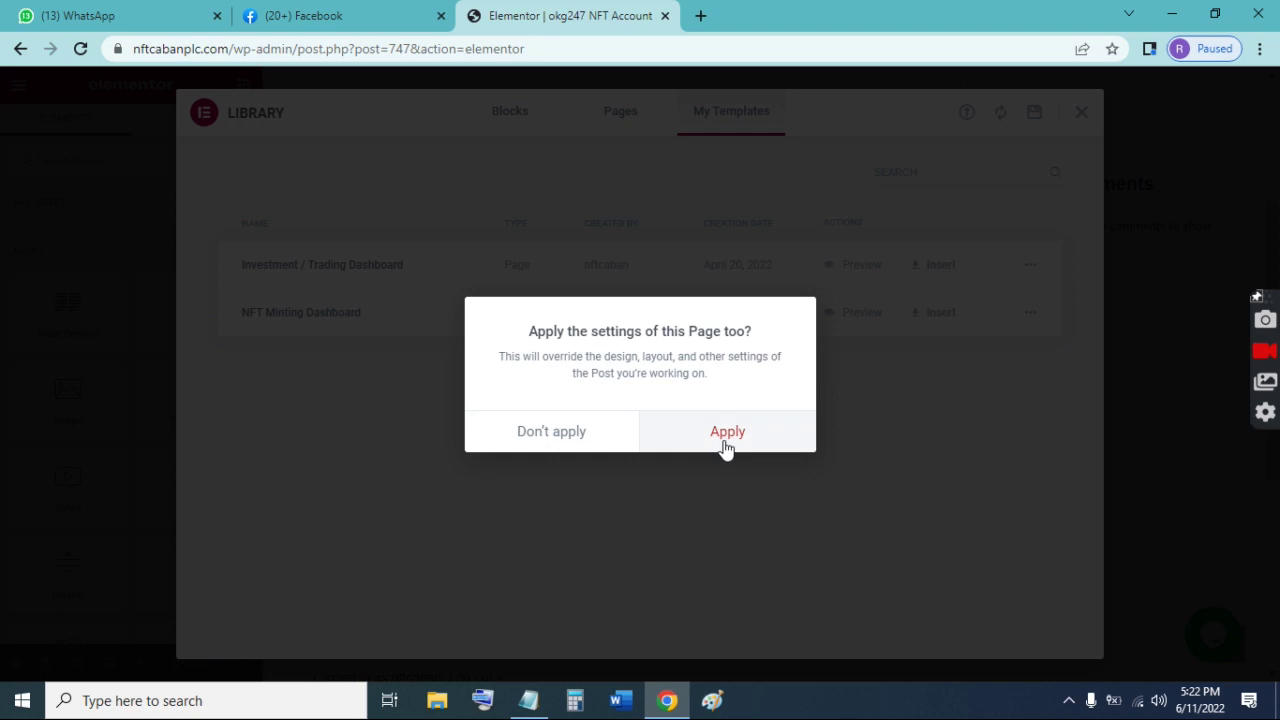
left_click(724, 446)
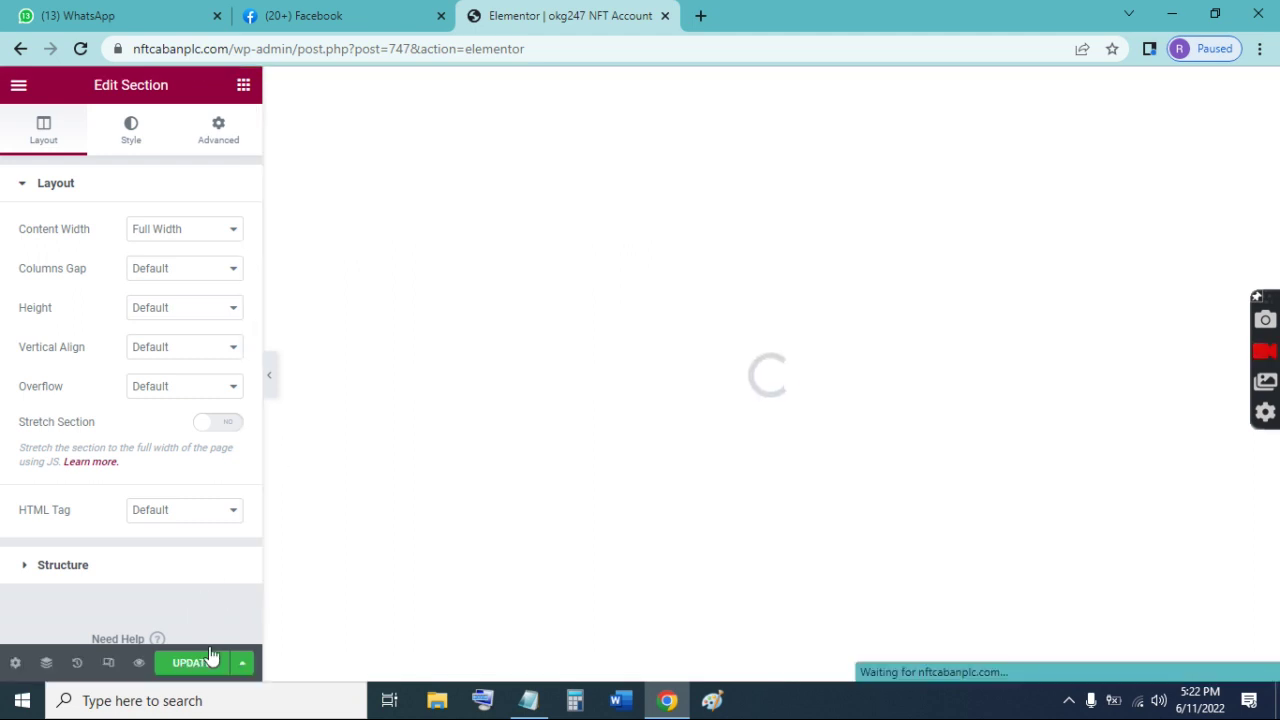
Step: Update the post, then edit the Account Balance amount heading, entering $ and 0
left_click(187, 674)
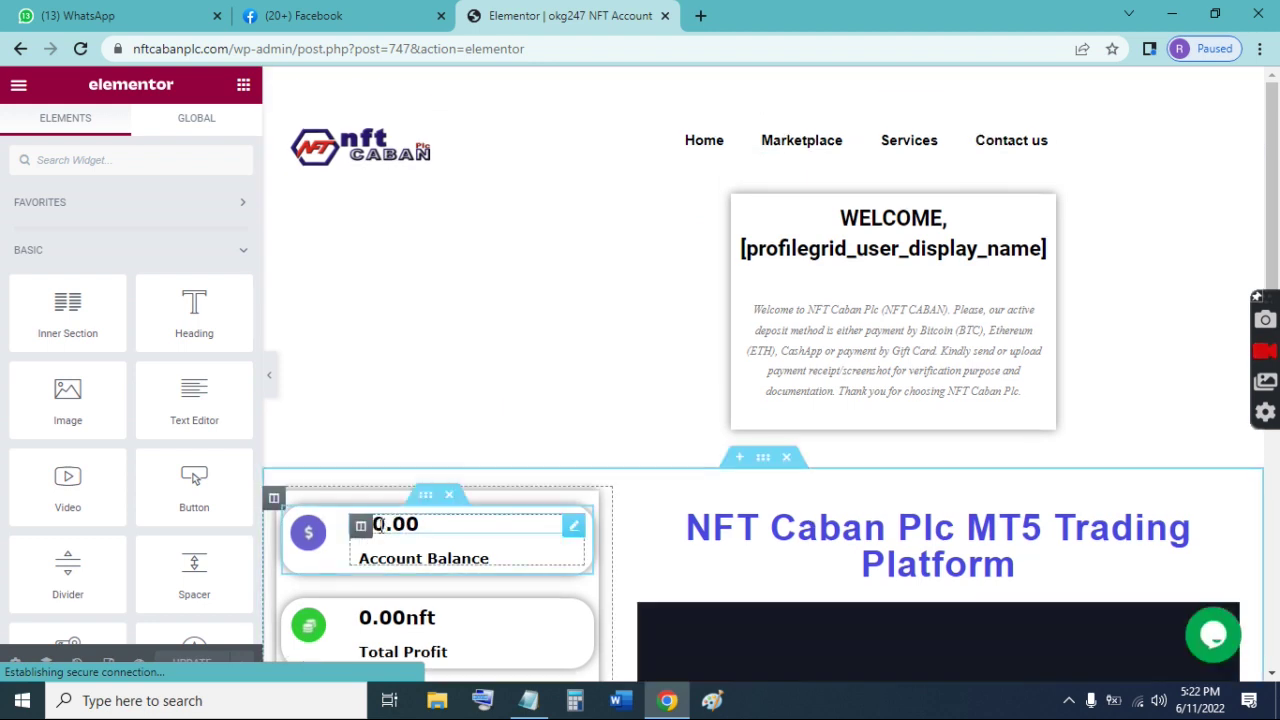
left_click(378, 524)
type("$")
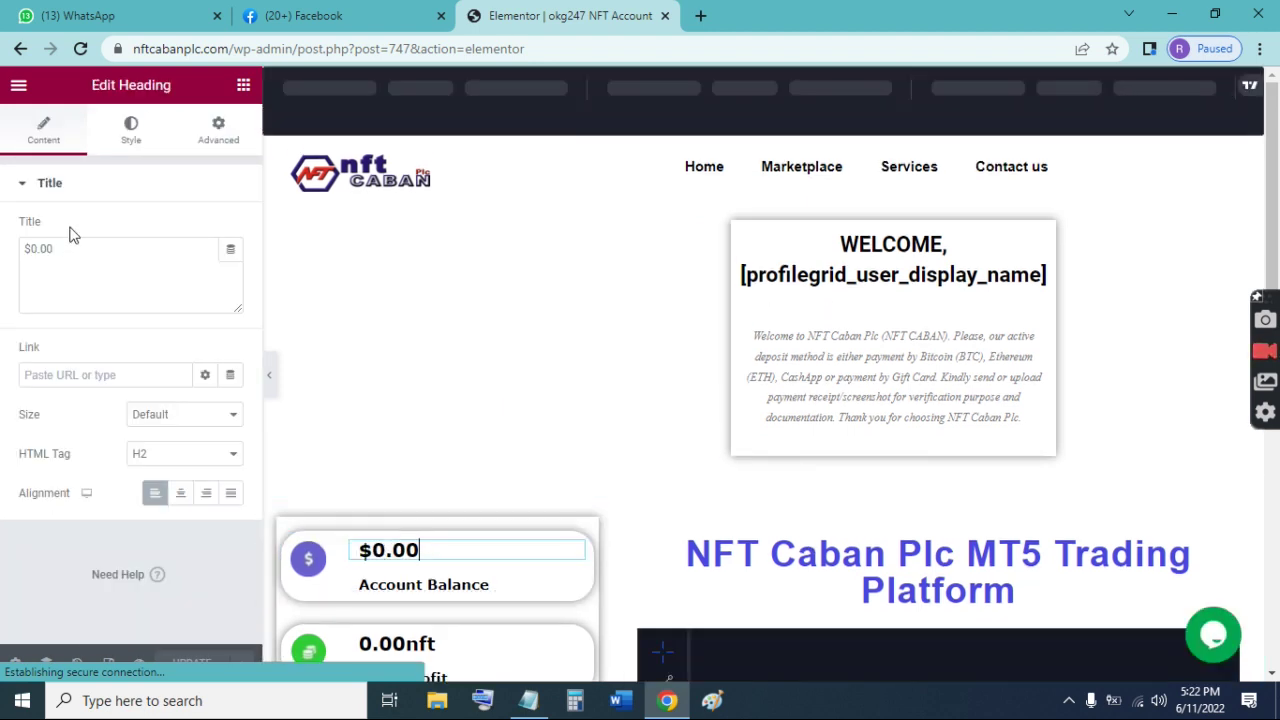
left_click(68, 248)
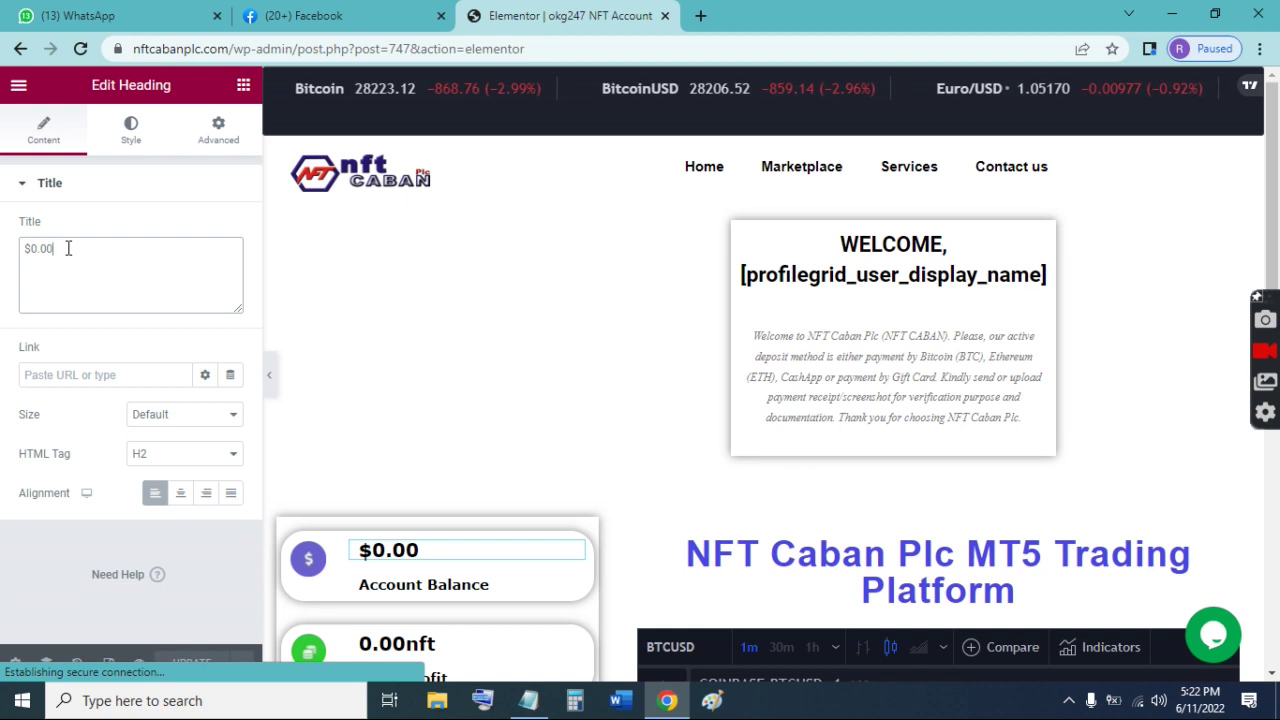
key("BackSpace")
type("0")
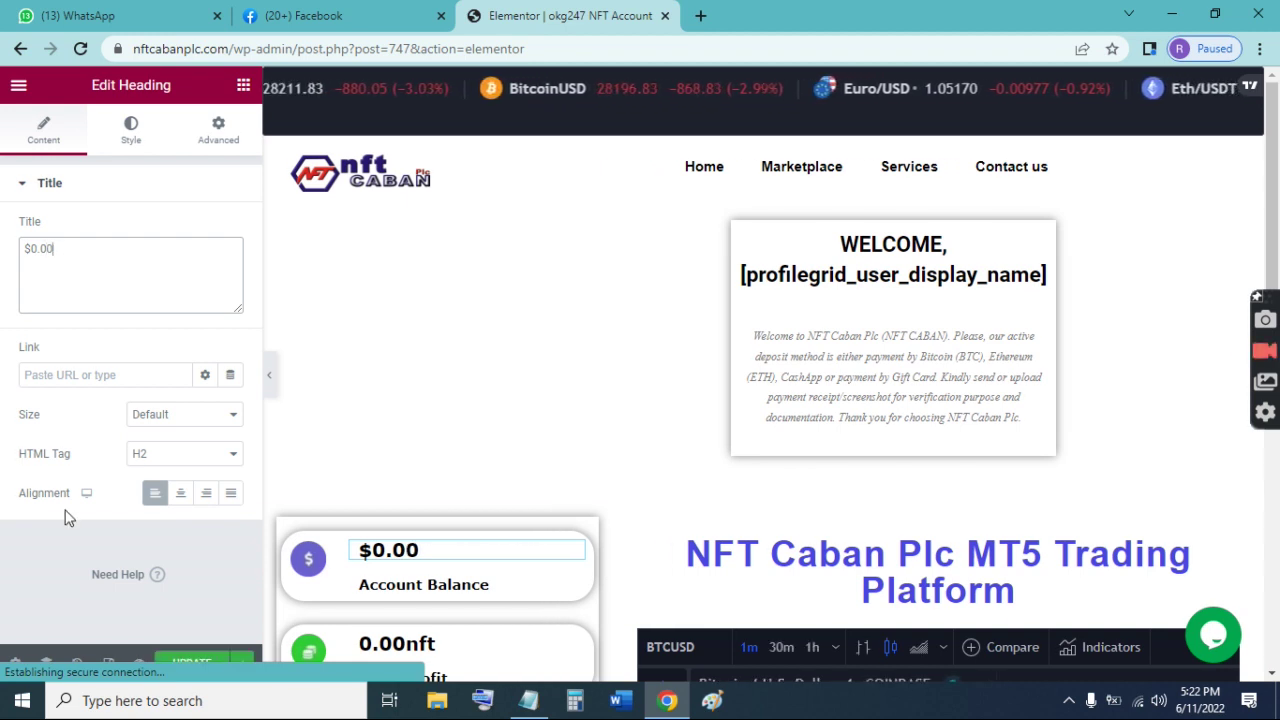
Step: Save the edits and exit Elementor to the WordPress dashboard
left_click(183, 664)
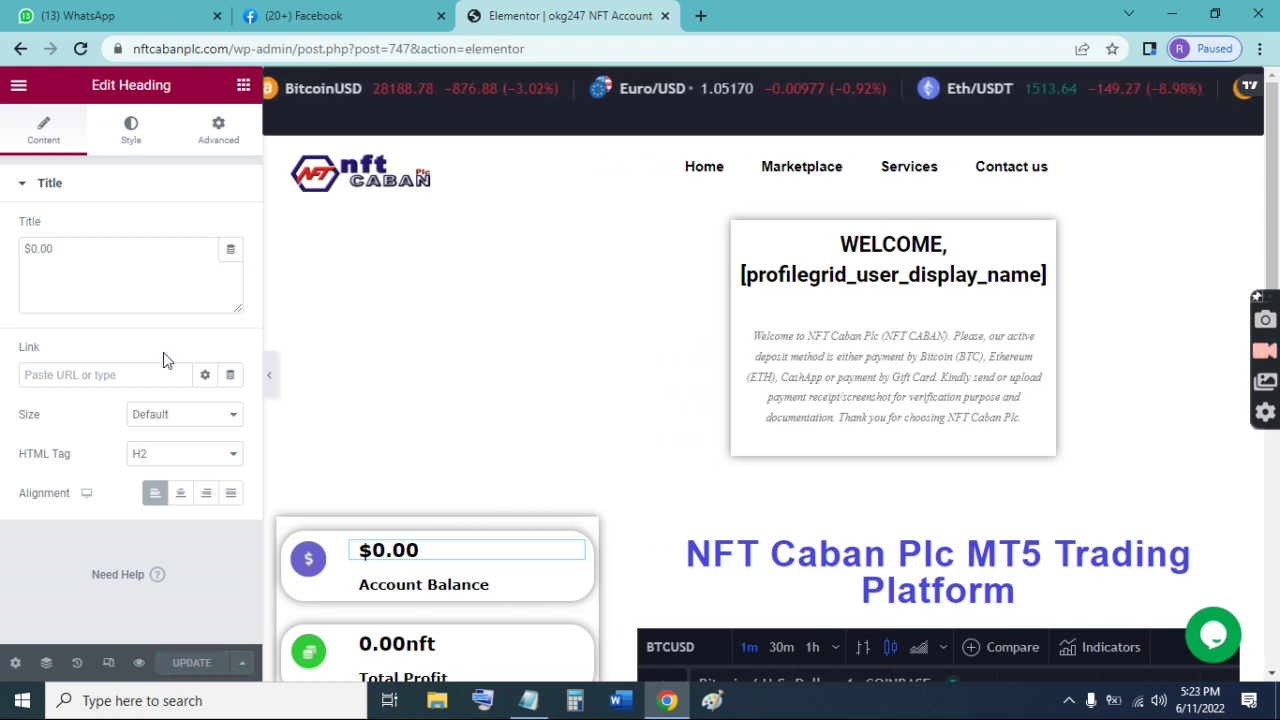
left_click(19, 90)
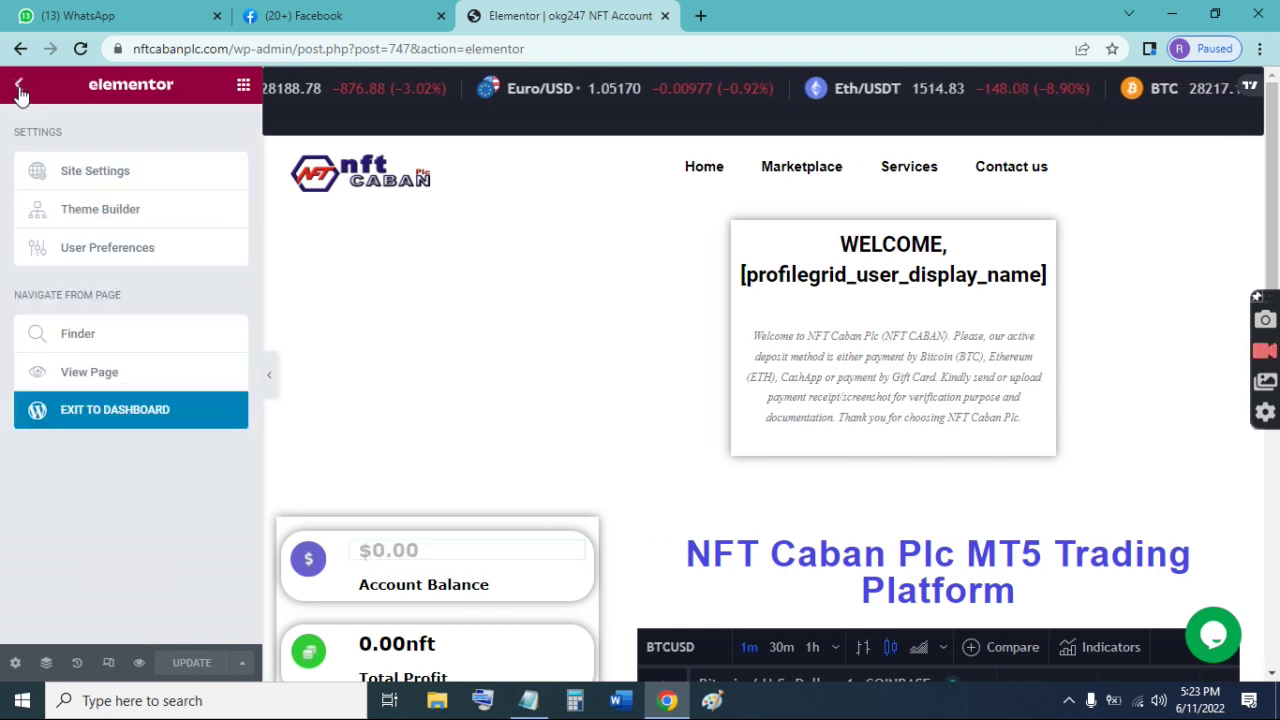
left_click(86, 410)
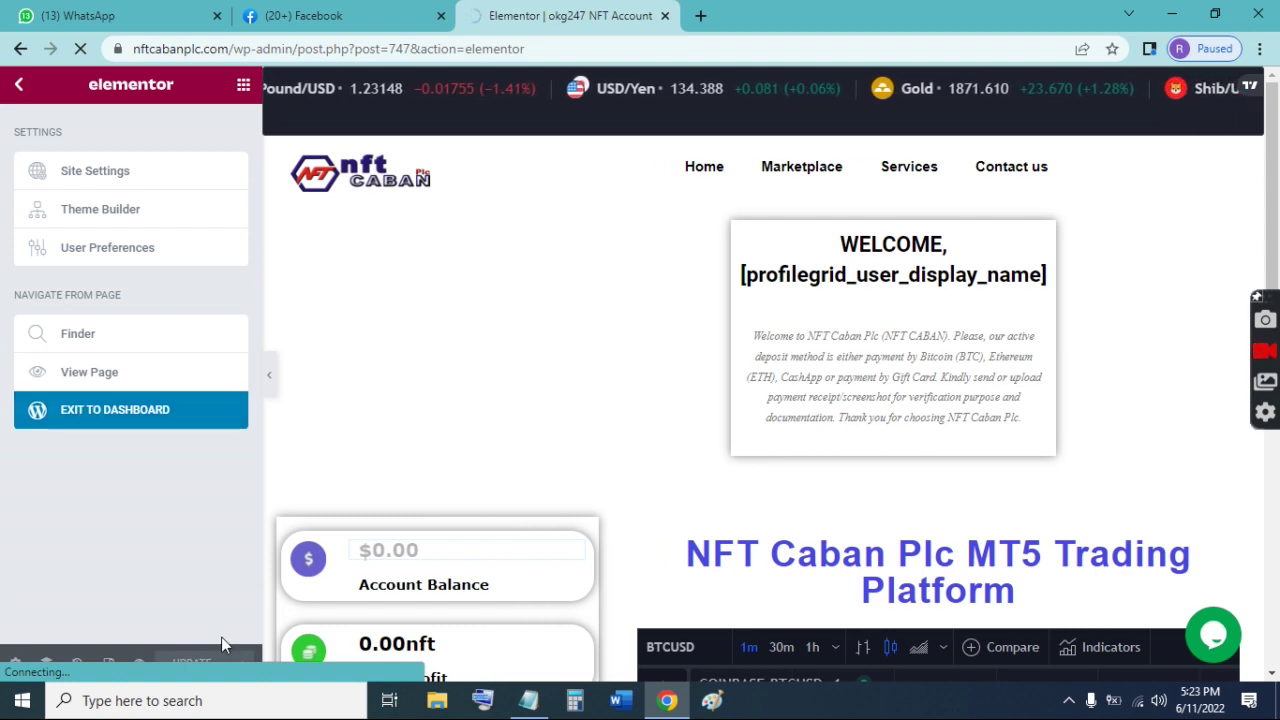
Step: Dismiss the Windows network flyout and go to All Posts via the WordPress logo
left_click(1139, 704)
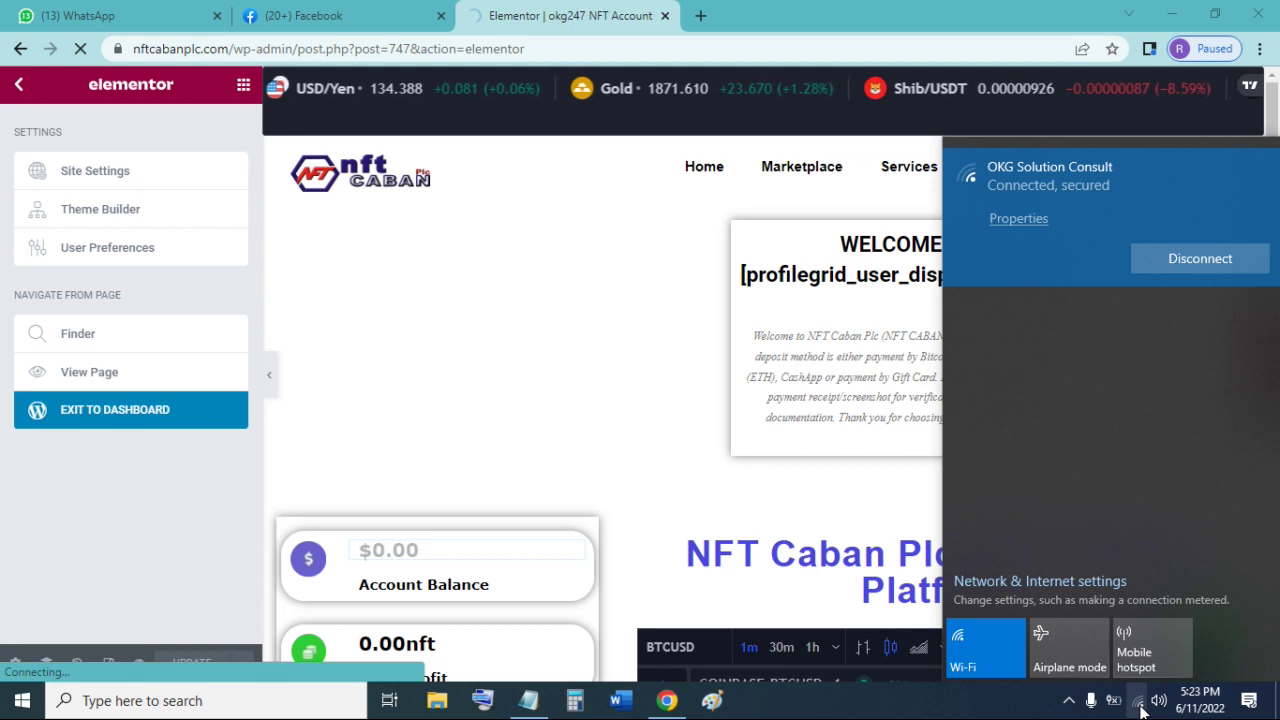
left_click(1141, 708)
left_click(1141, 708)
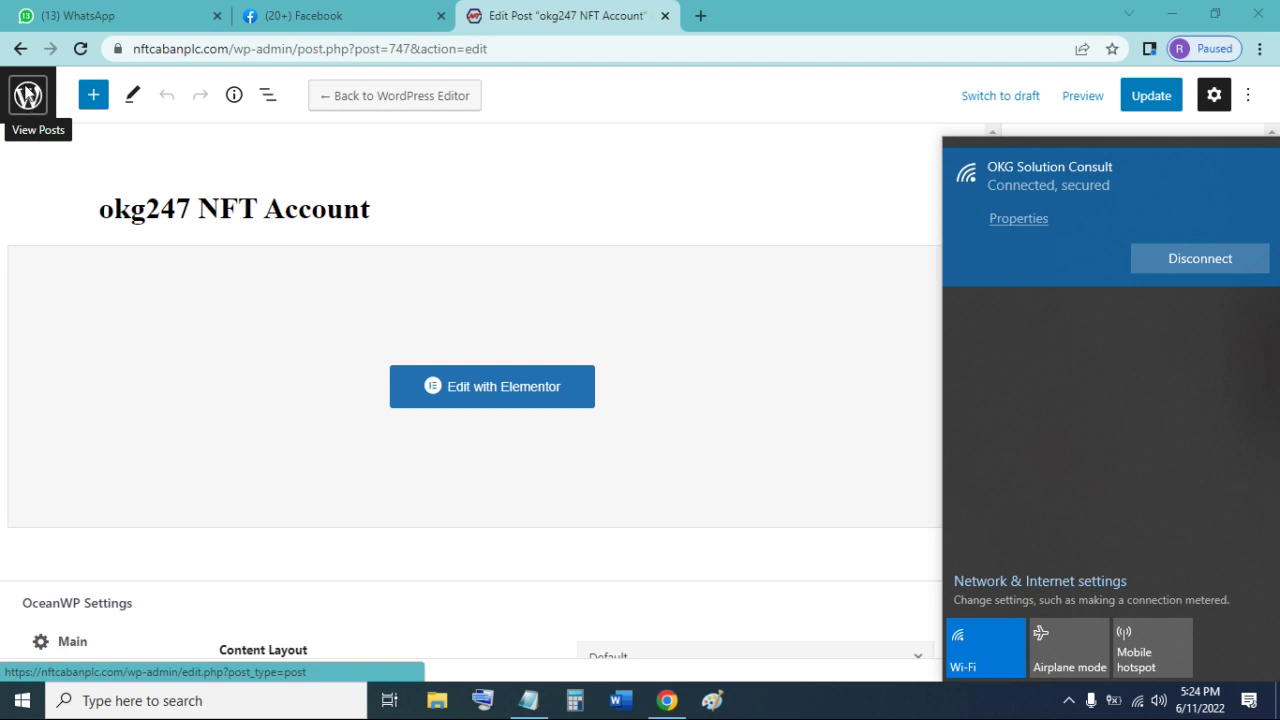
left_click(28, 96)
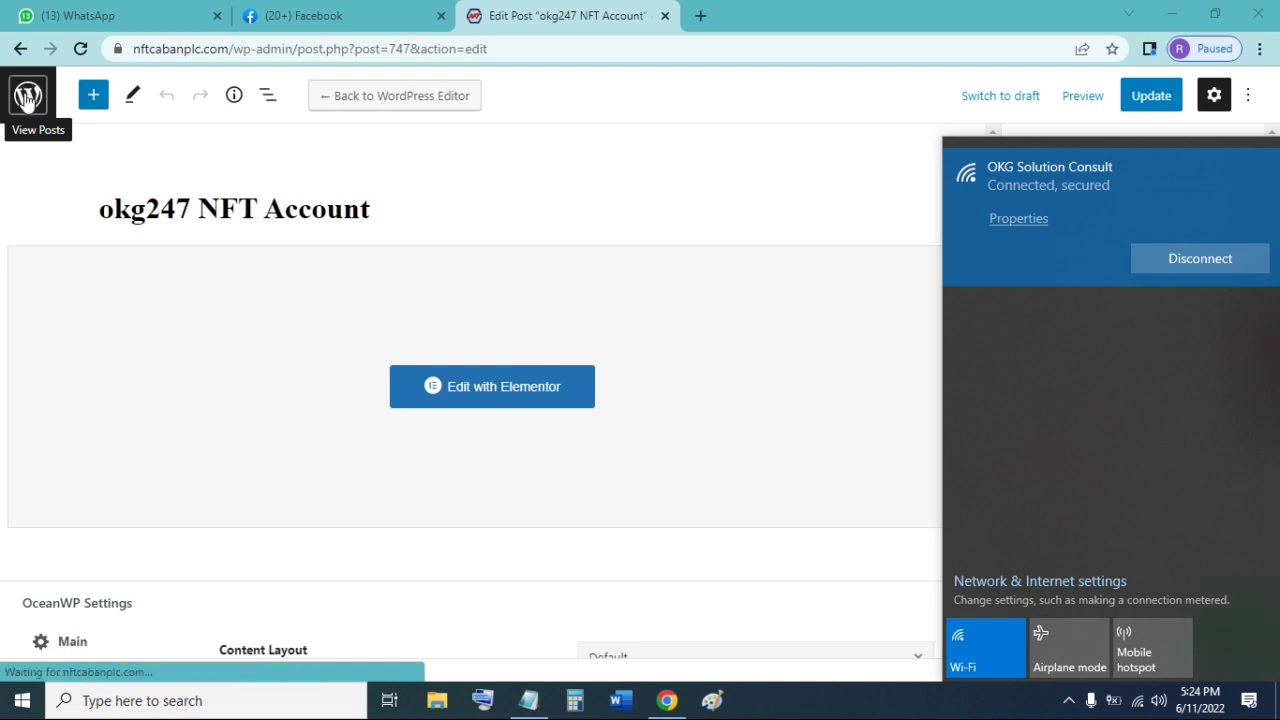
left_click(28, 96)
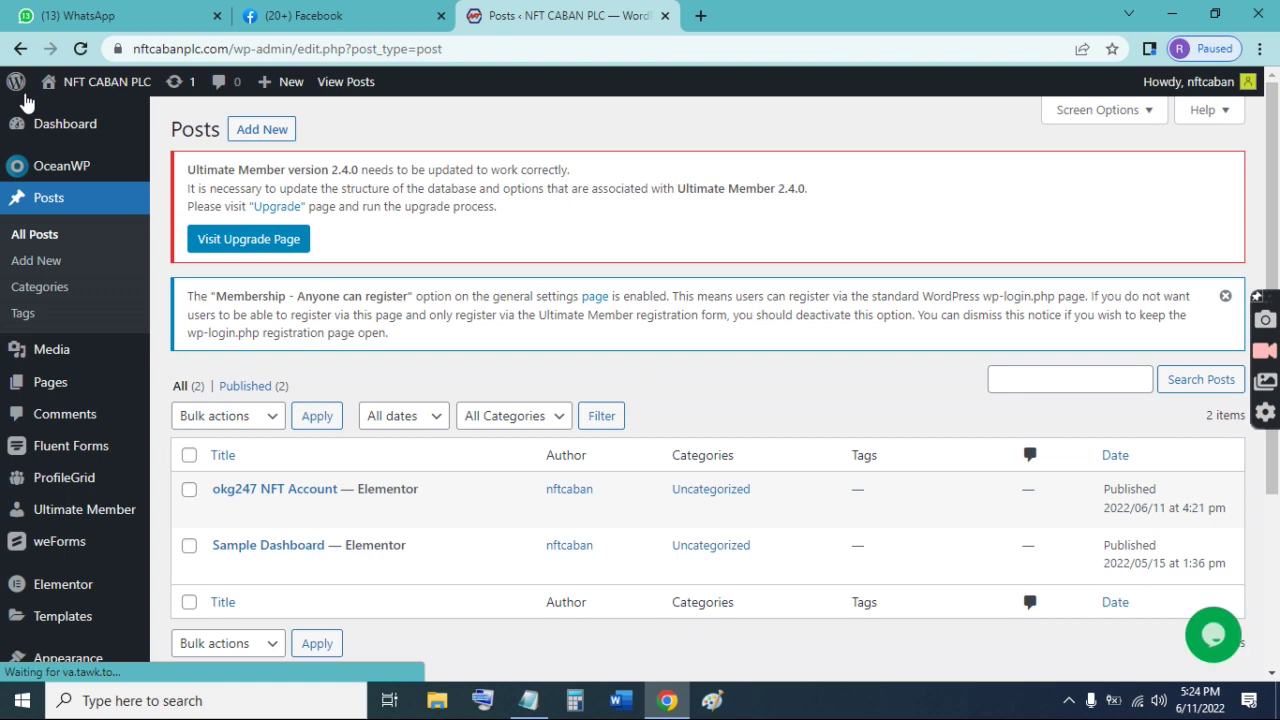
Step: Quick-edit okg247 NFT Account to uncheck Allow Comments and Allow Pings, then update
left_click_drag(1277, 180, 1277, 247)
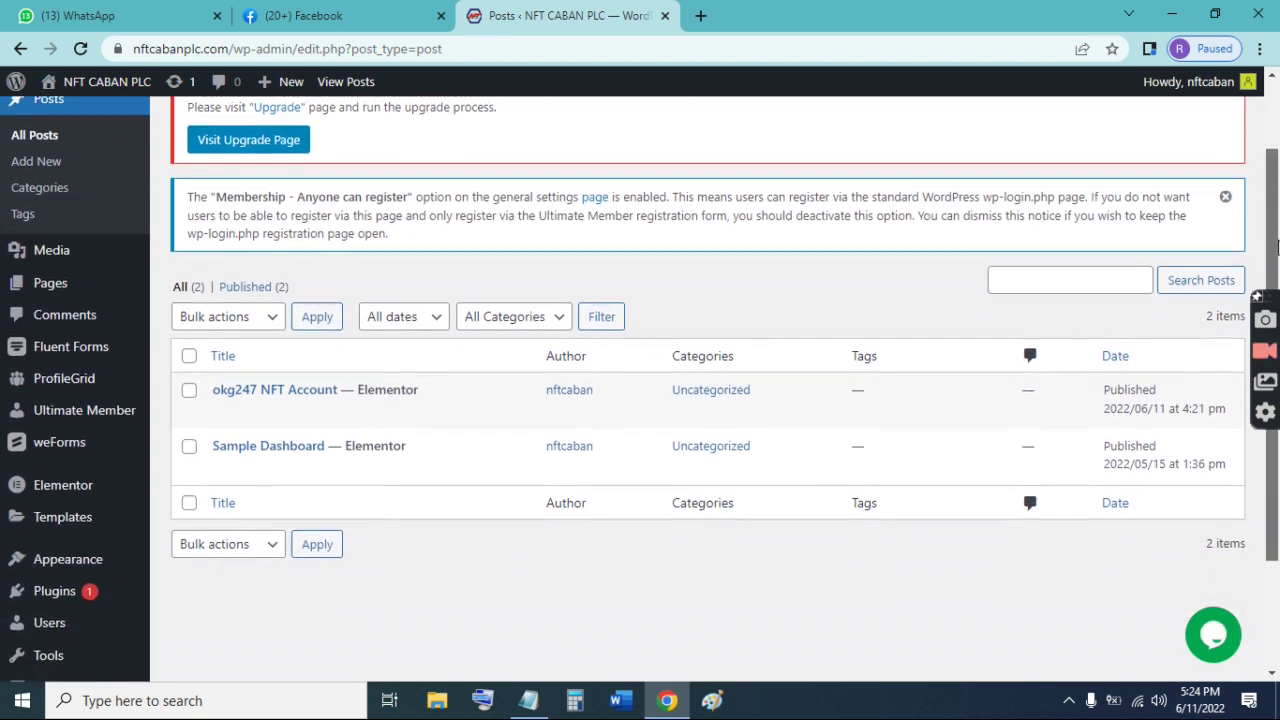
mouse_move(350, 497)
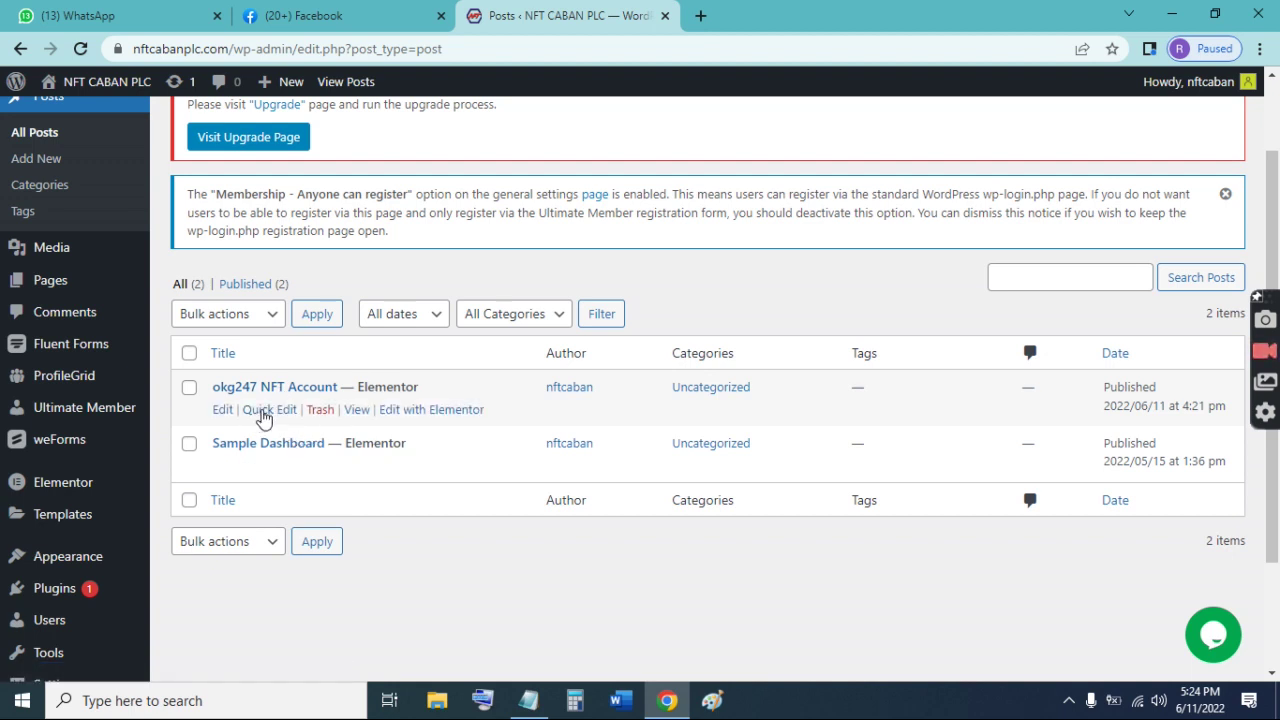
left_click(263, 410)
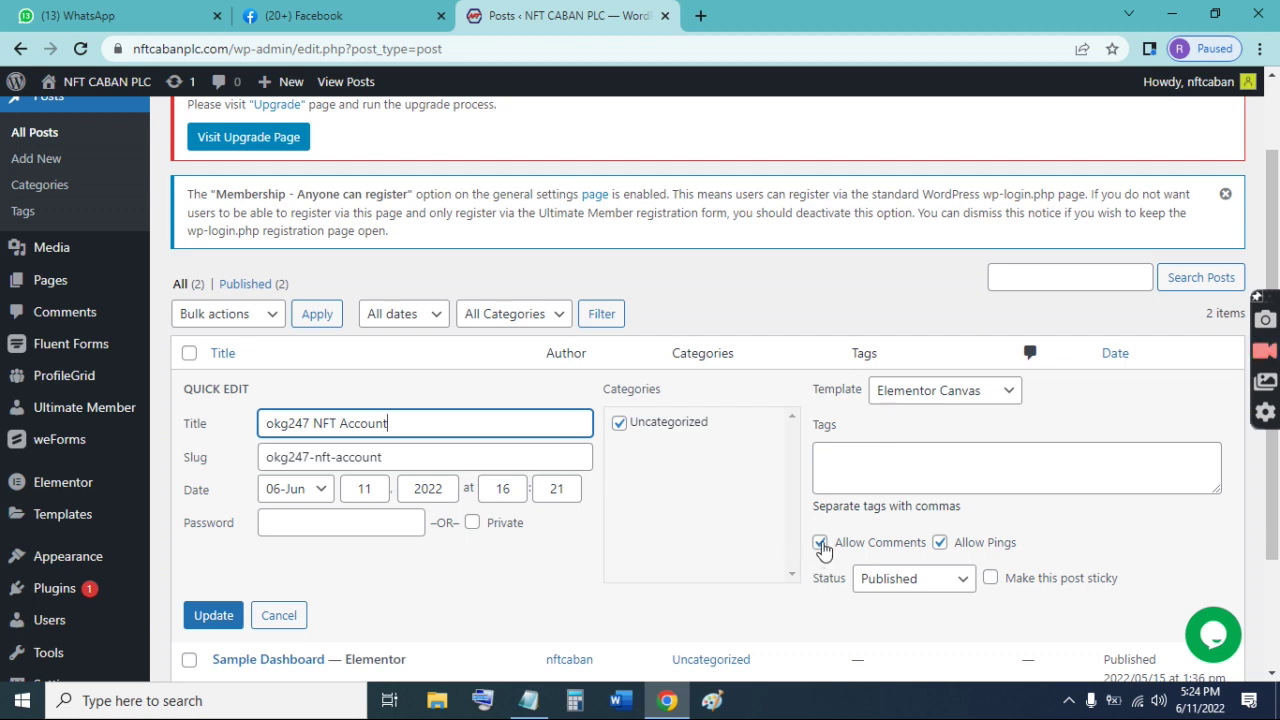
left_click(821, 545)
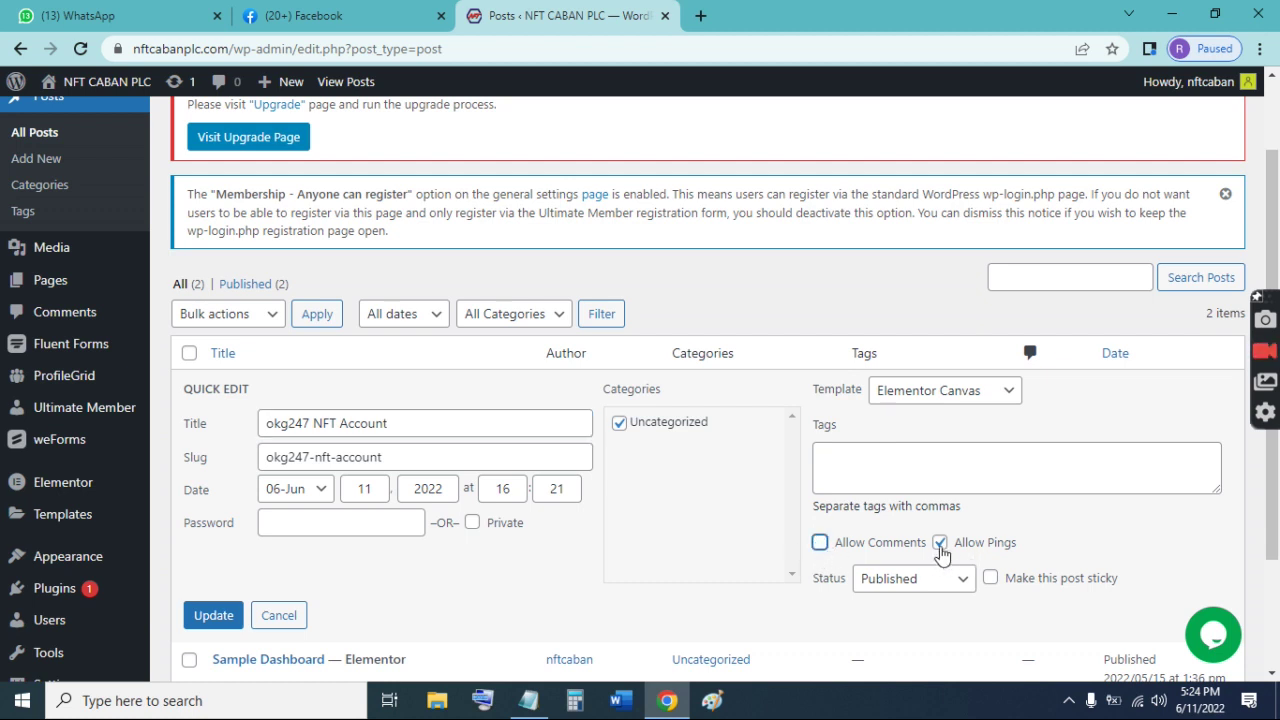
left_click(940, 545)
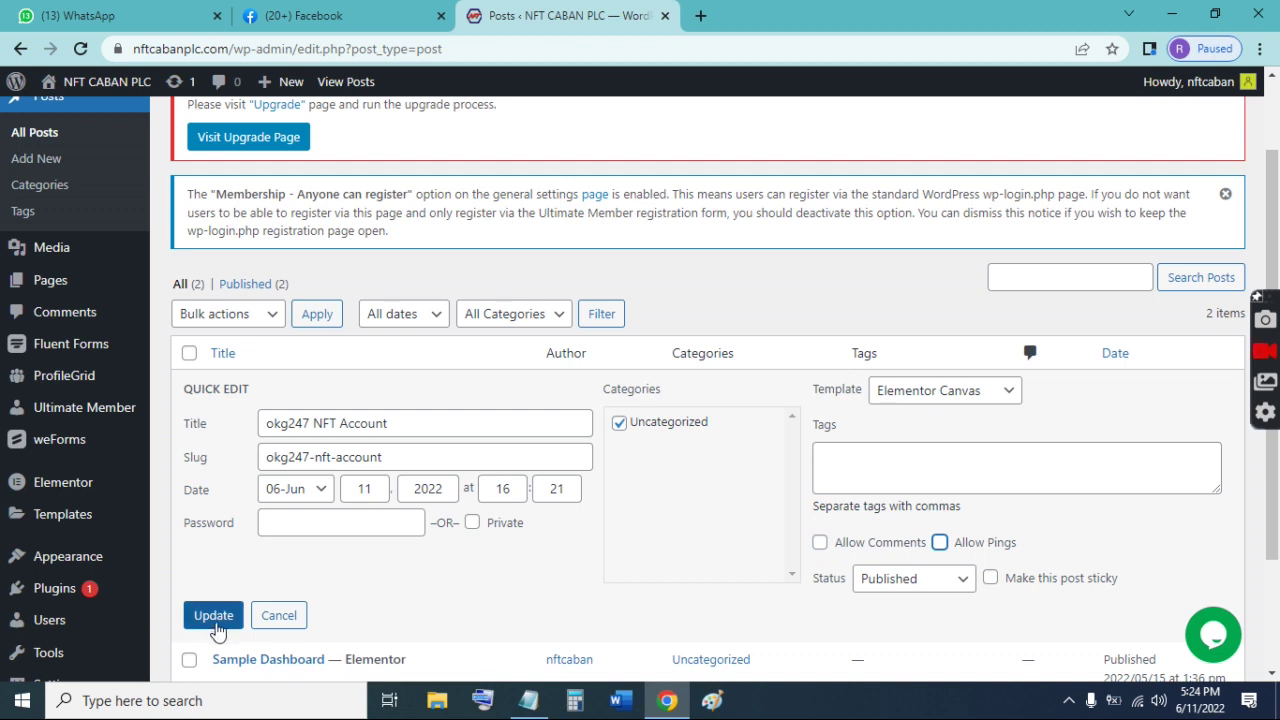
left_click(214, 616)
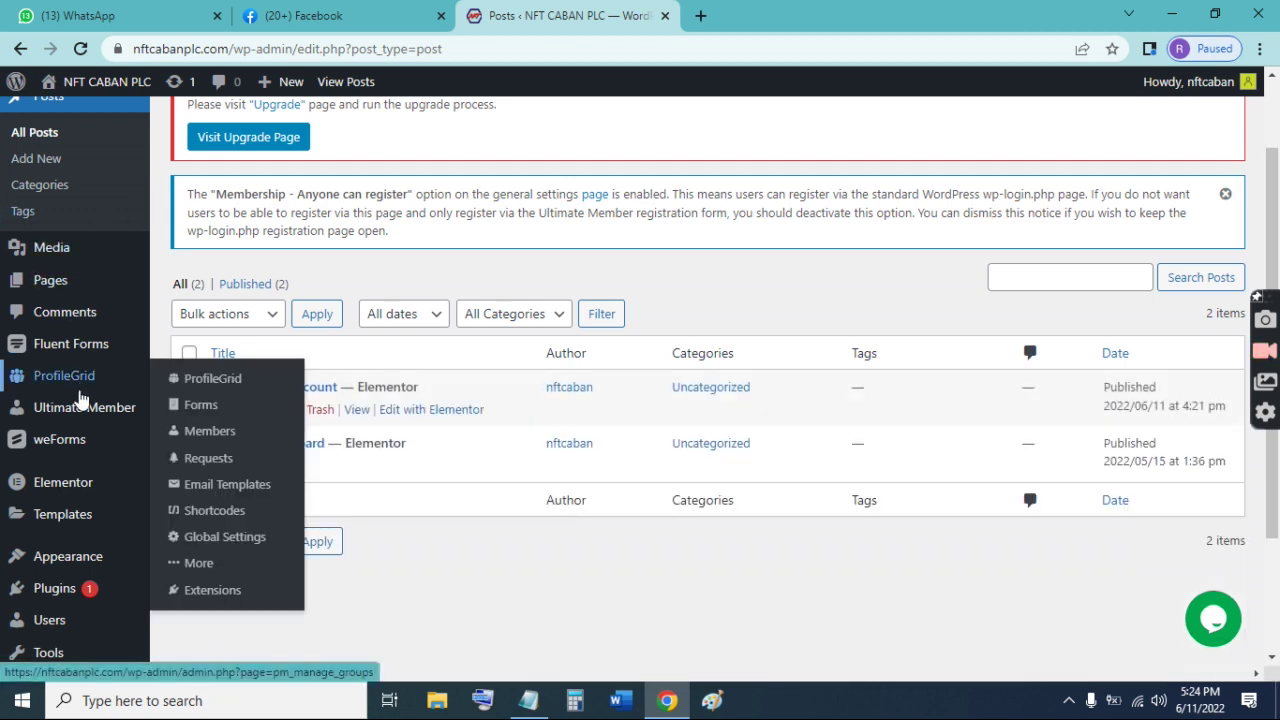
mouse_move(84, 407)
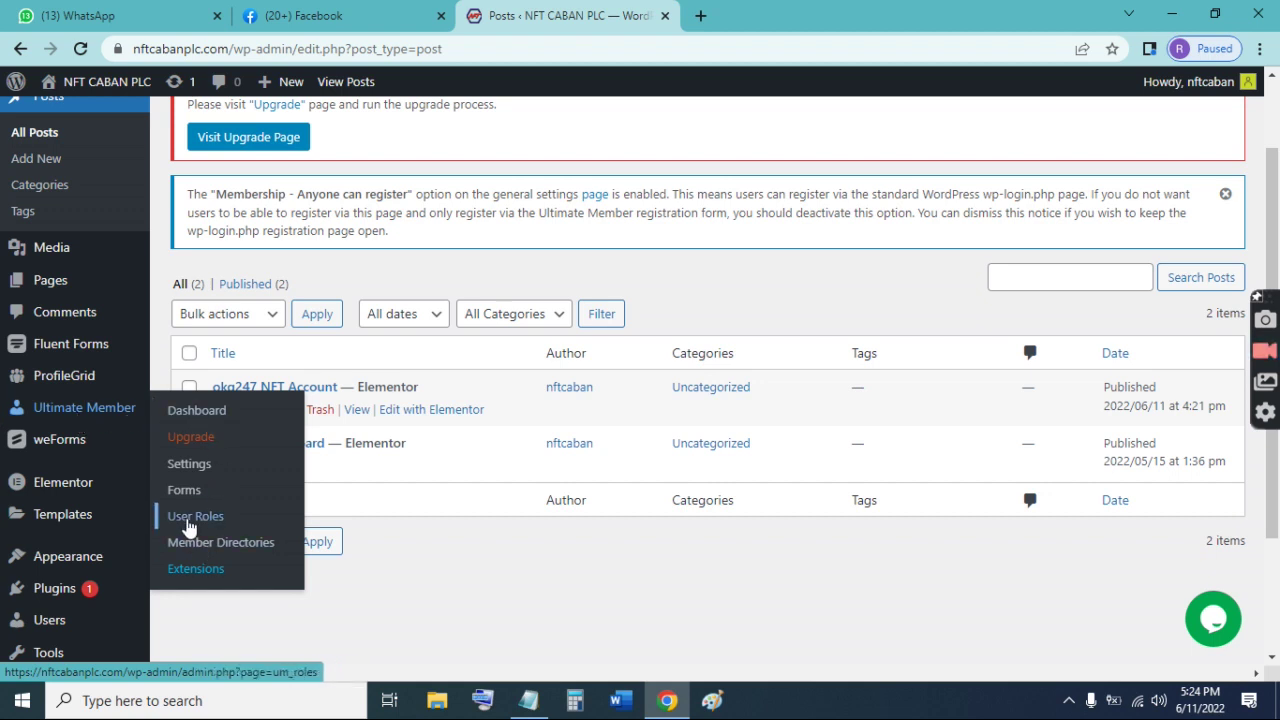
Step: Add a new Ultimate Member user role and enter its title okg247
left_click(189, 527)
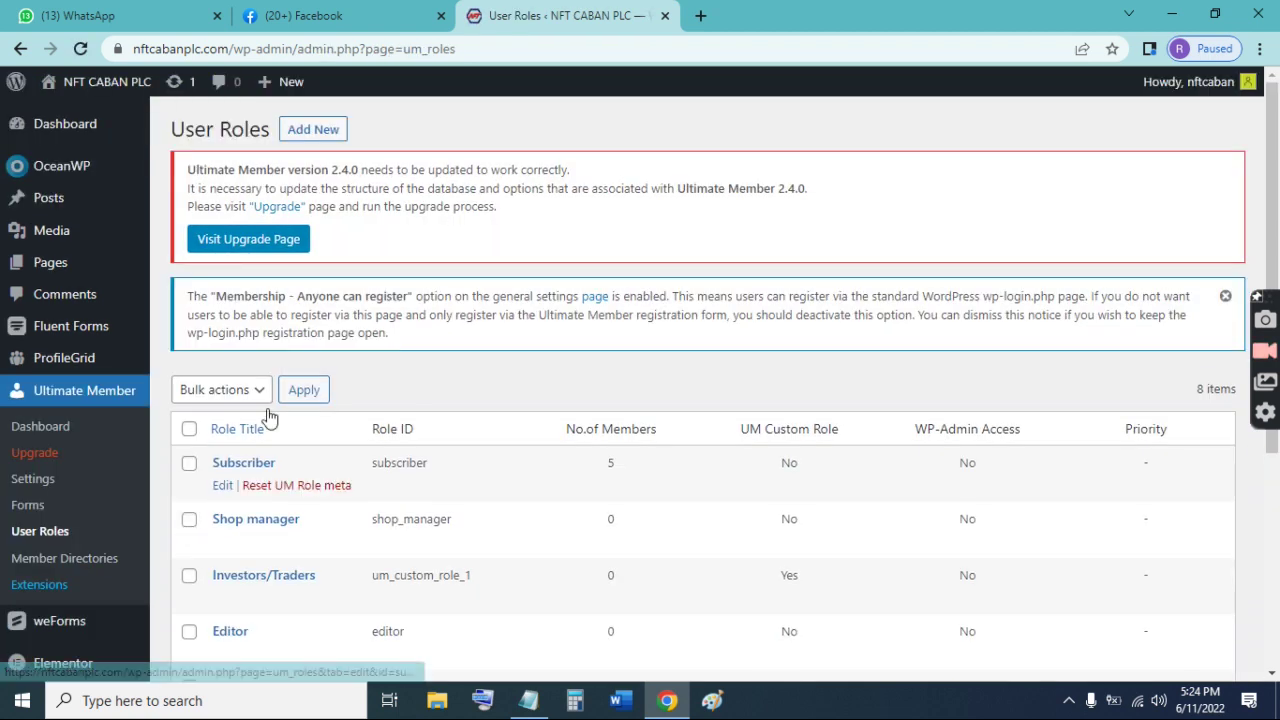
left_click(320, 132)
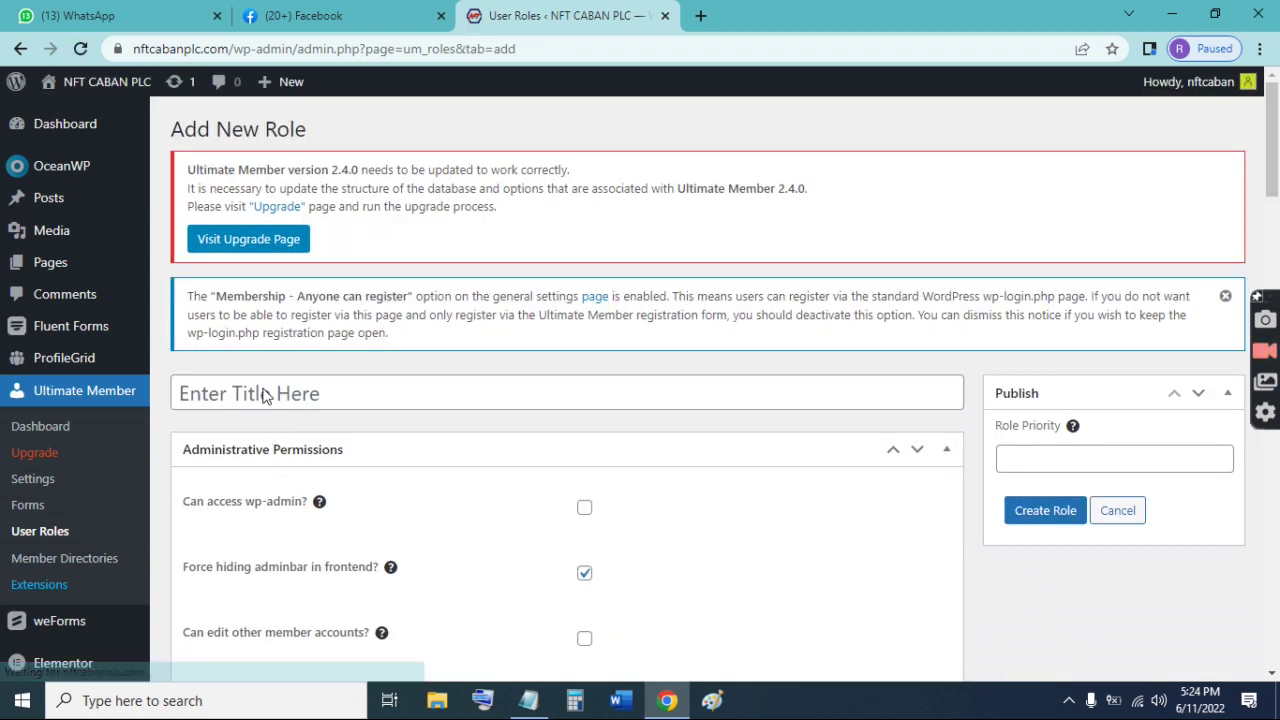
left_click(264, 394)
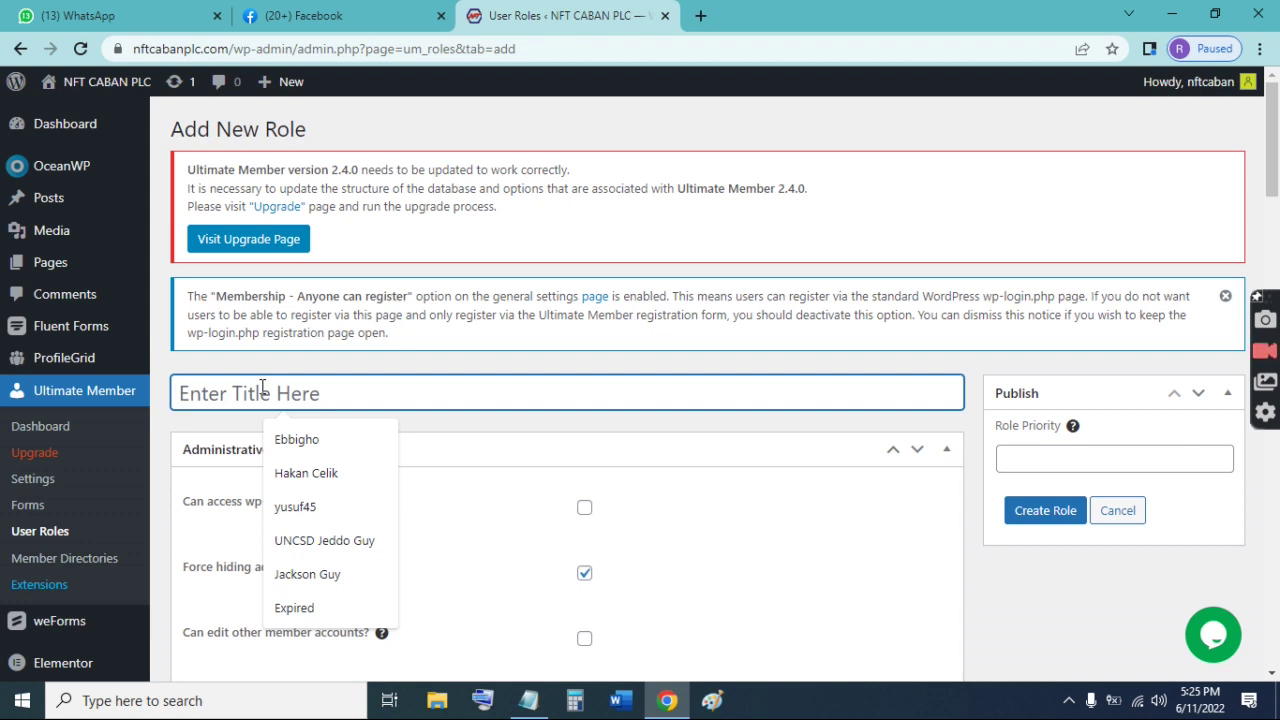
type("okg247")
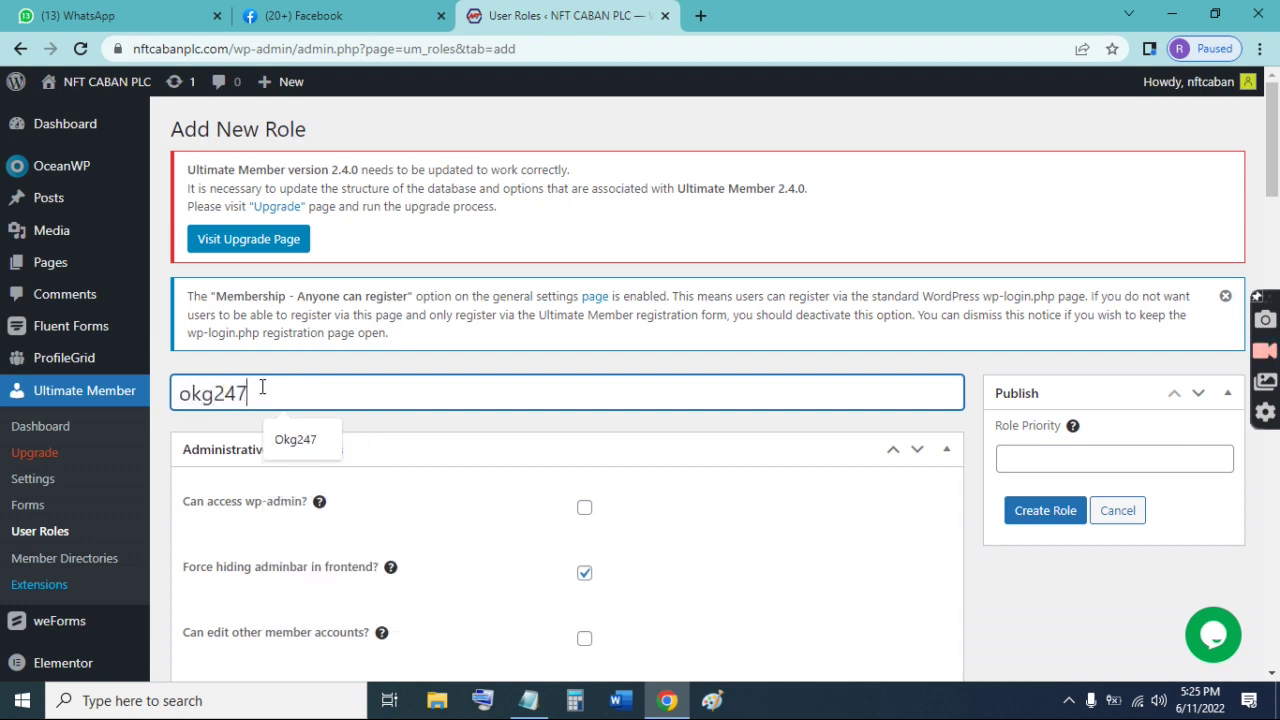
key("Tab")
key("Tab")
key("Tab")
key("Tab")
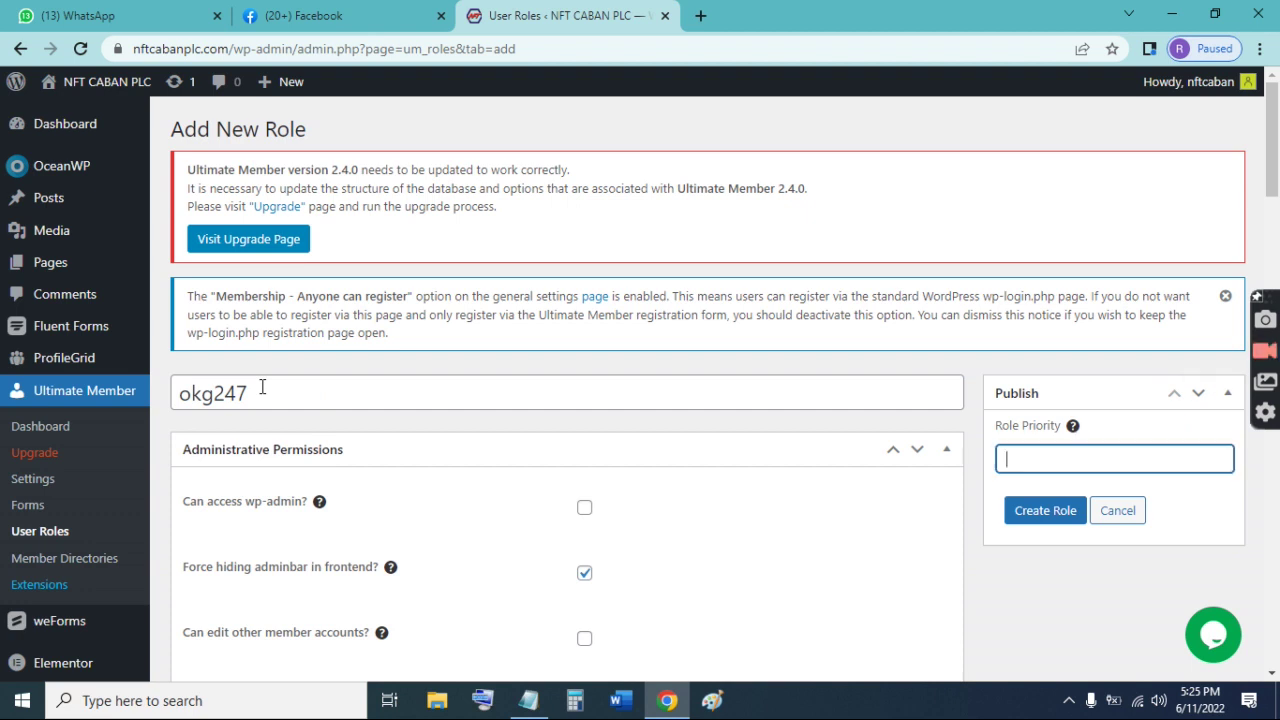
type("okg247")
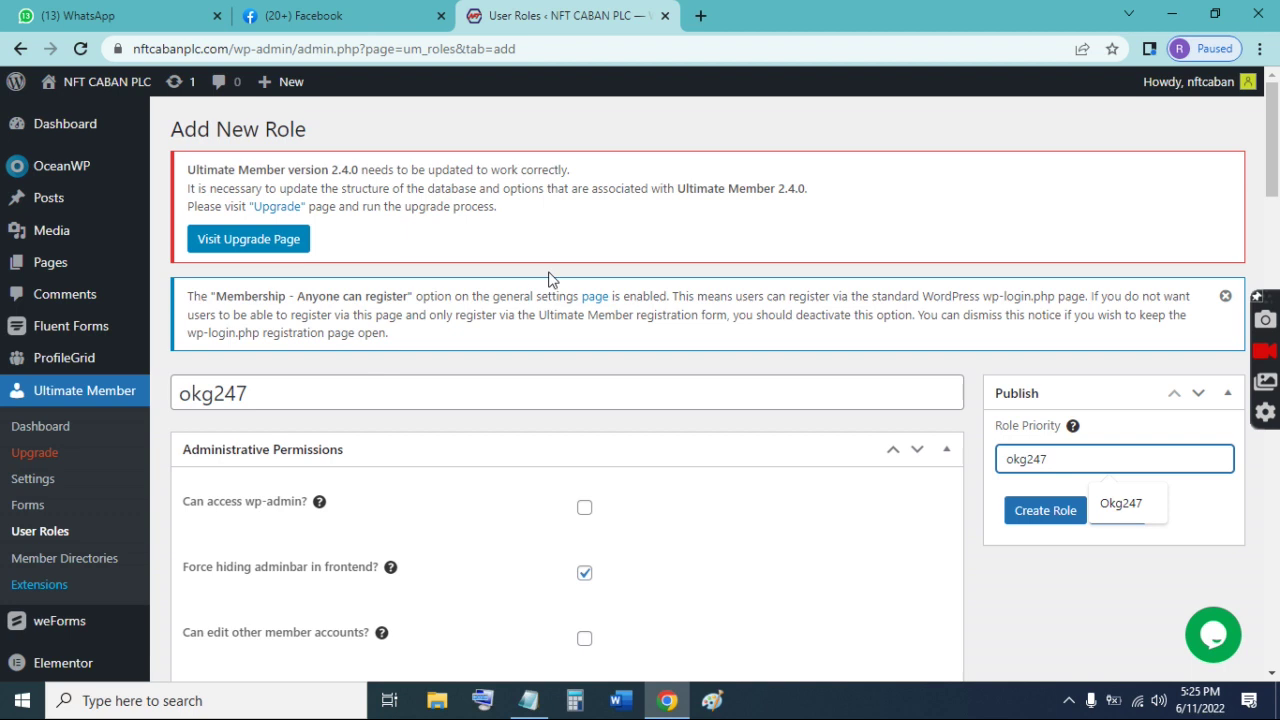
Step: Set the role's action after login to Redirect to URL
left_click_drag(1272, 150, 1270, 440)
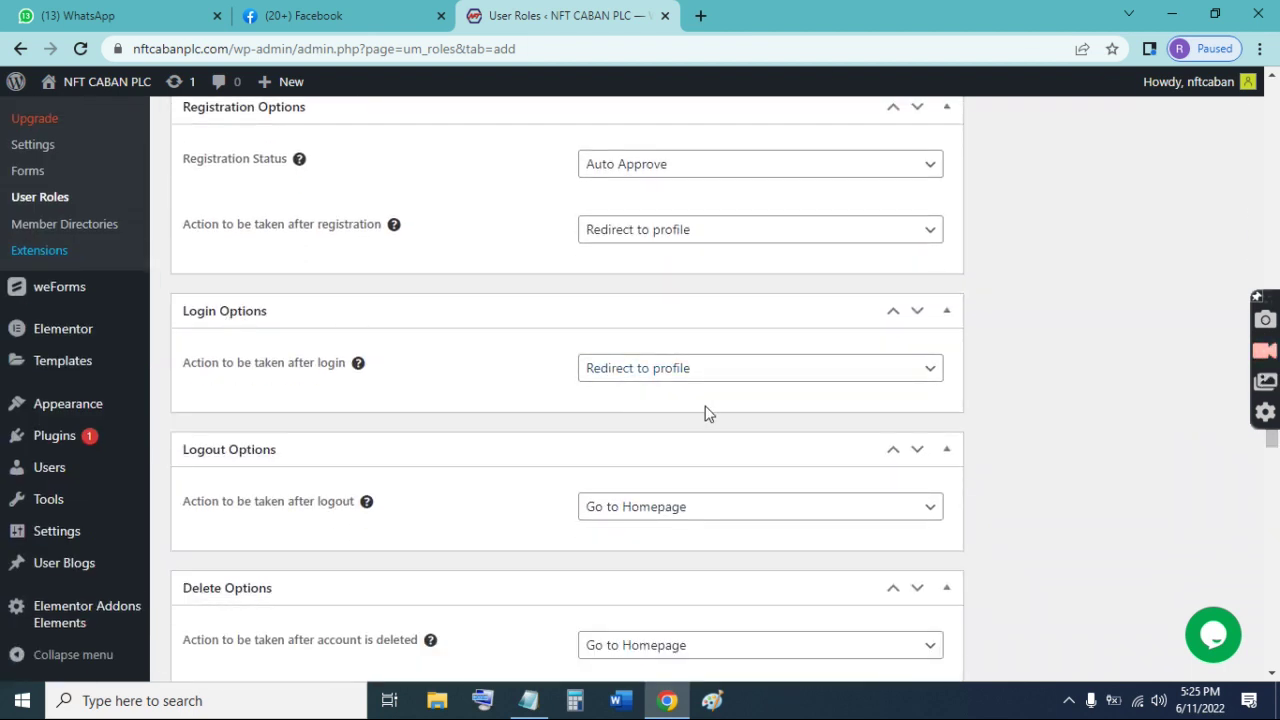
left_click(688, 370)
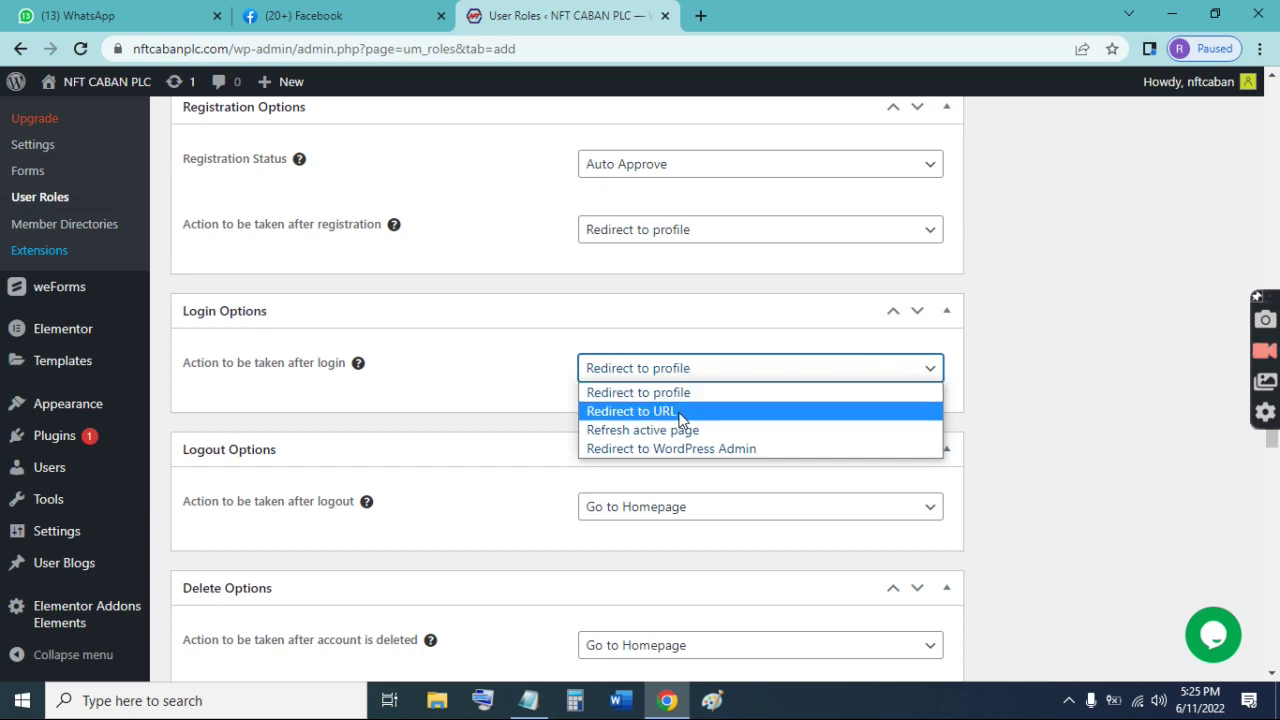
left_click(680, 413)
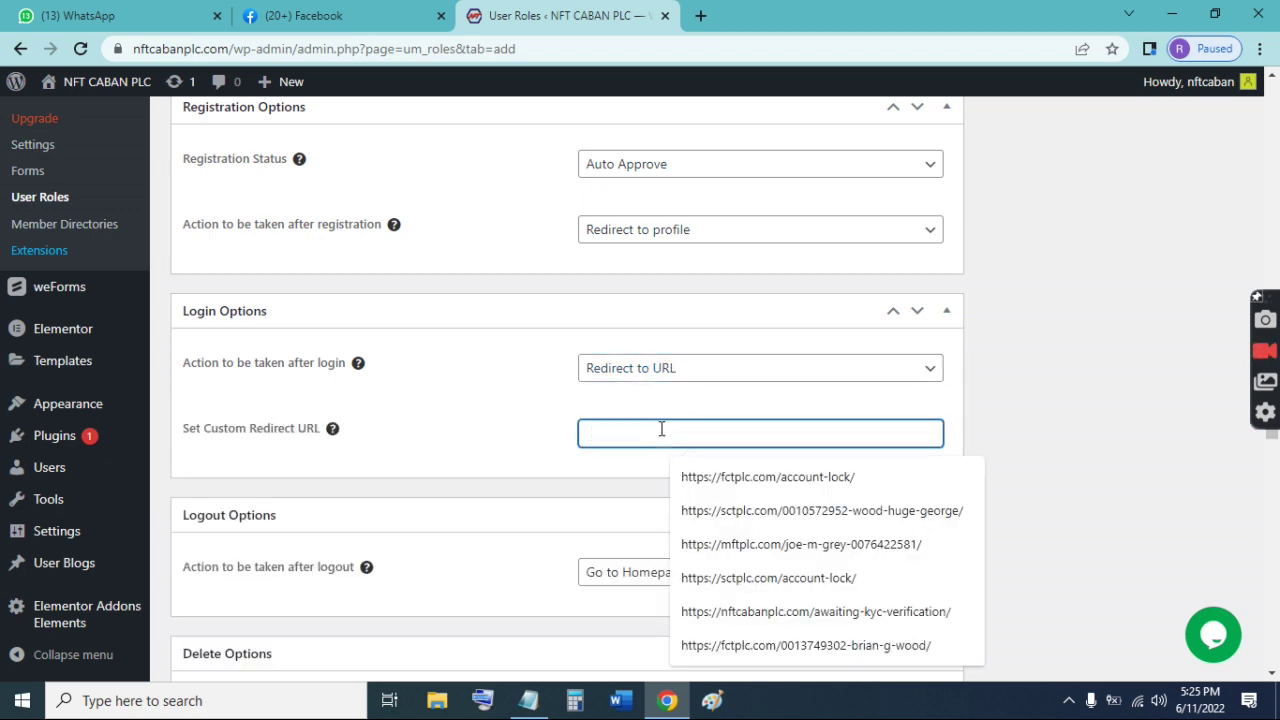